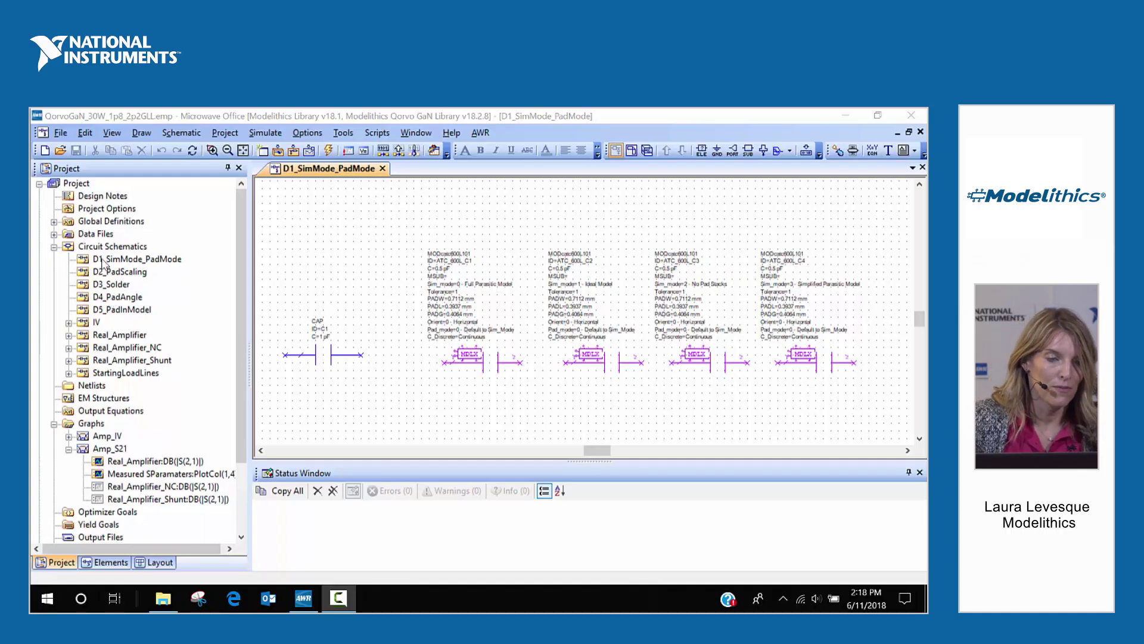
Bring the D1_SimMode_PadMode schematic into focus and zoom around its circuits
double_click(88, 260)
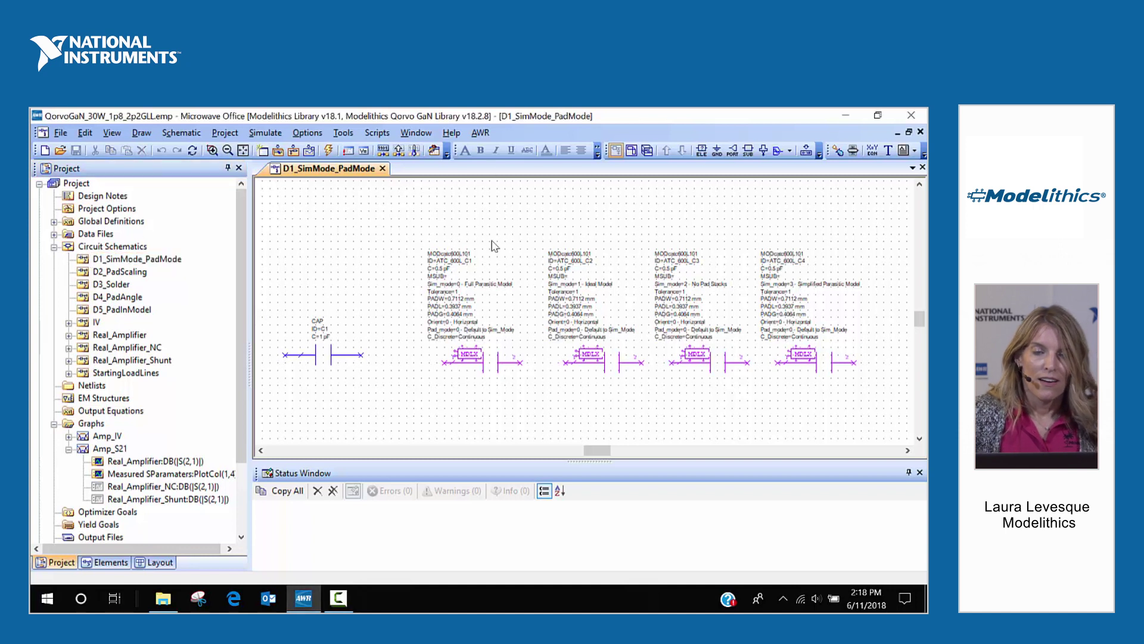
scroll(289, 349, "up", 3)
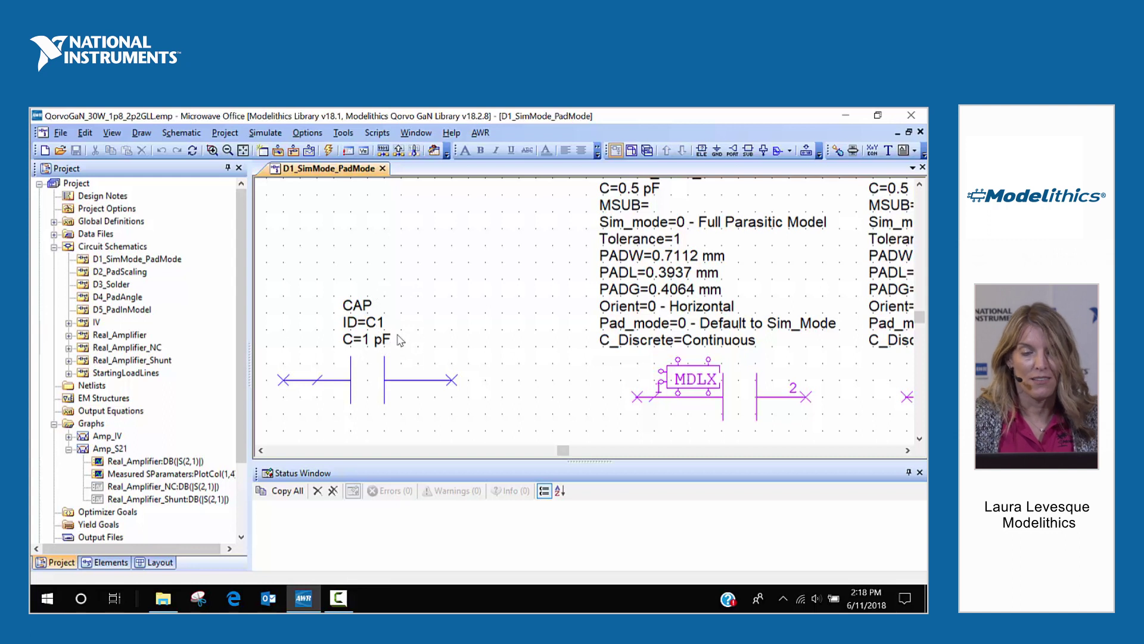
scroll(375, 350, "down", 3)
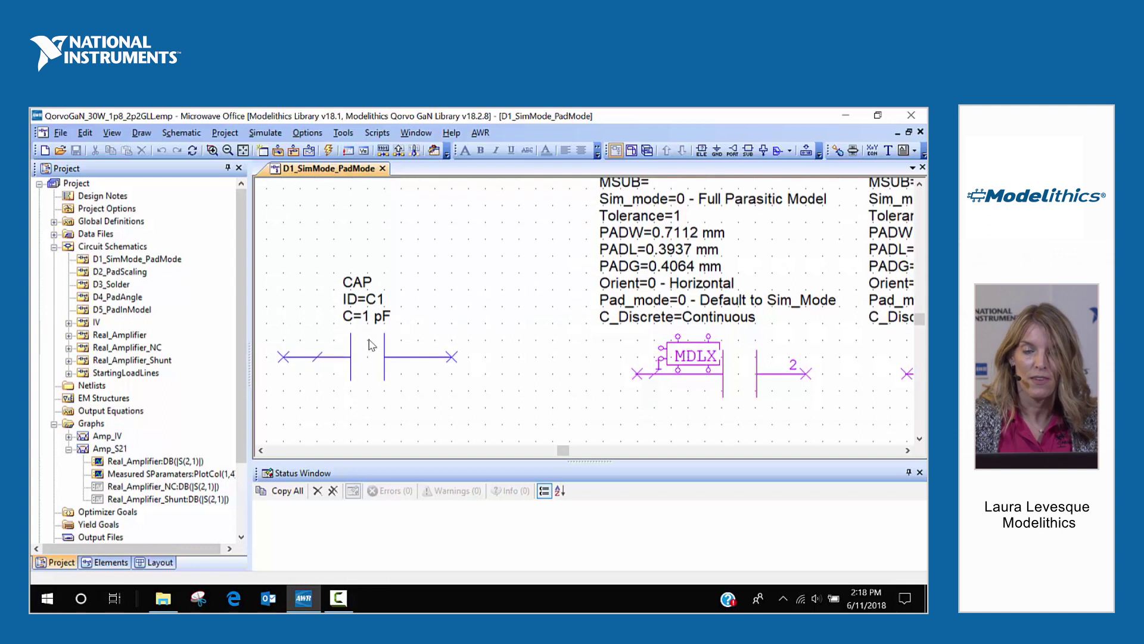
scroll(632, 282, "down", 2)
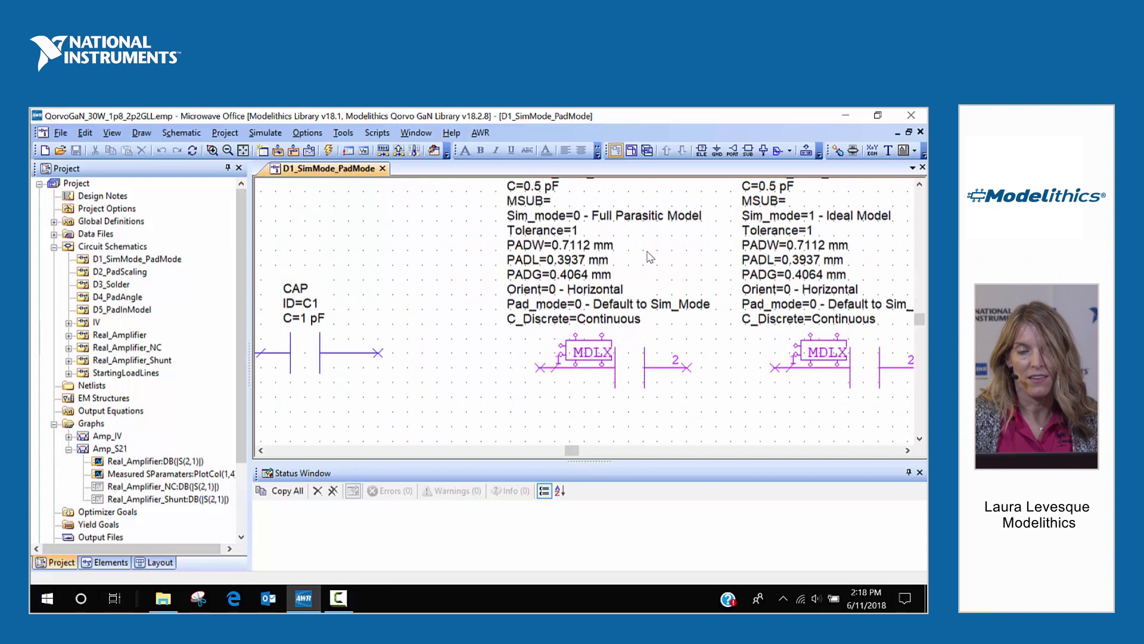
scroll(667, 252, "down", 3)
scroll(674, 218, "up", 1)
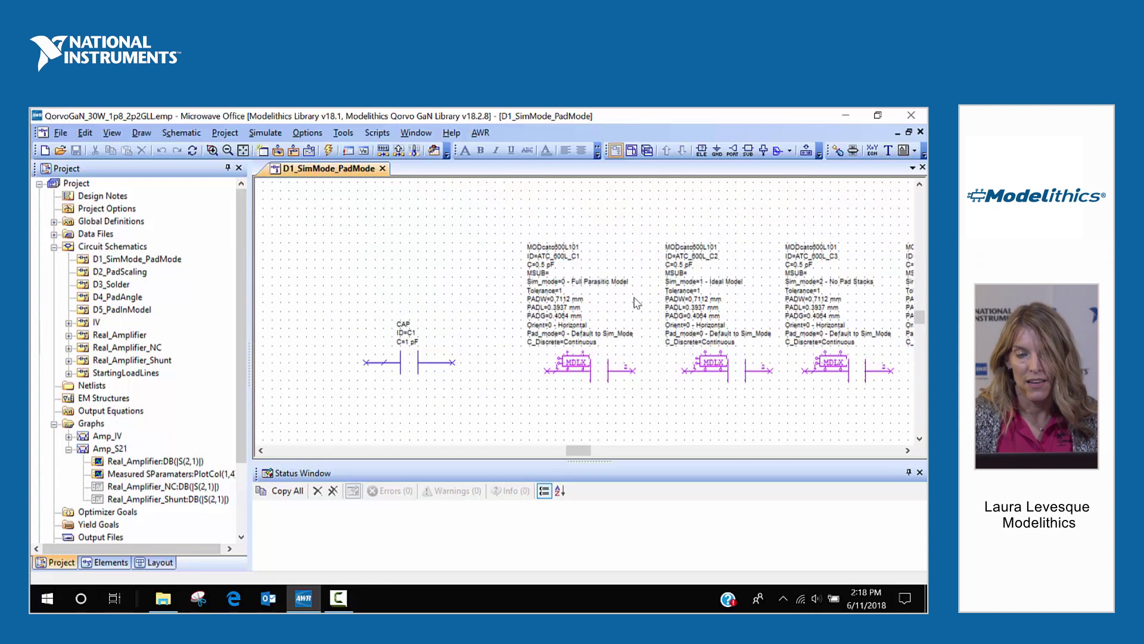
scroll(586, 353, "up", 2)
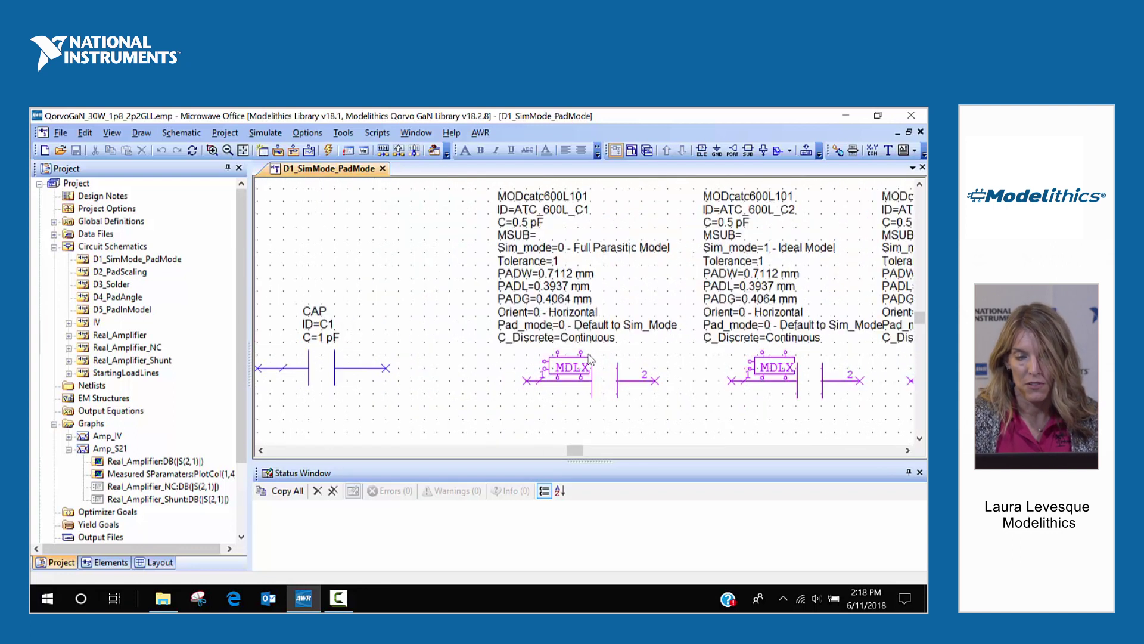
Review capacitor ATC_600L_C1's secondary parameters and close its properties without changes
double_click(587, 382)
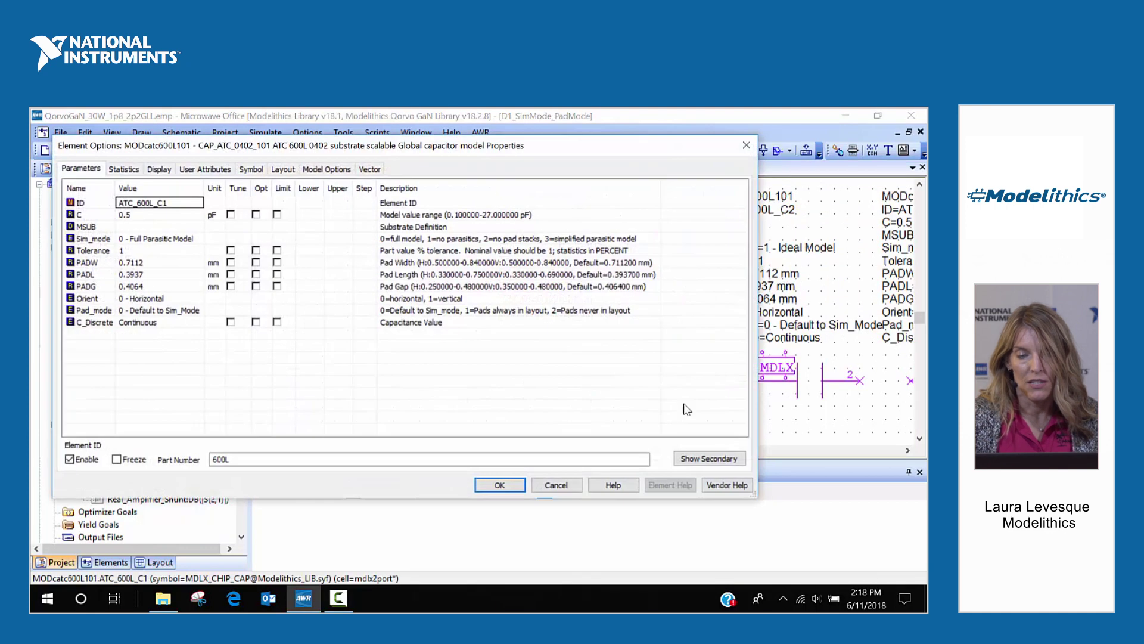
left_click(687, 459)
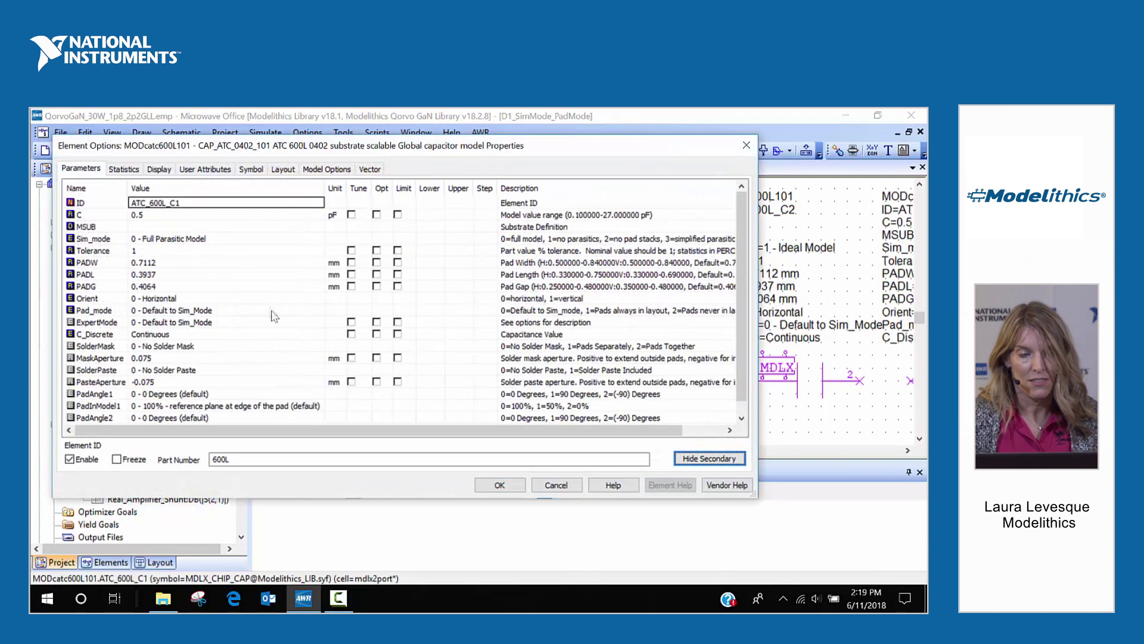
left_click_drag(741, 233, 742, 243)
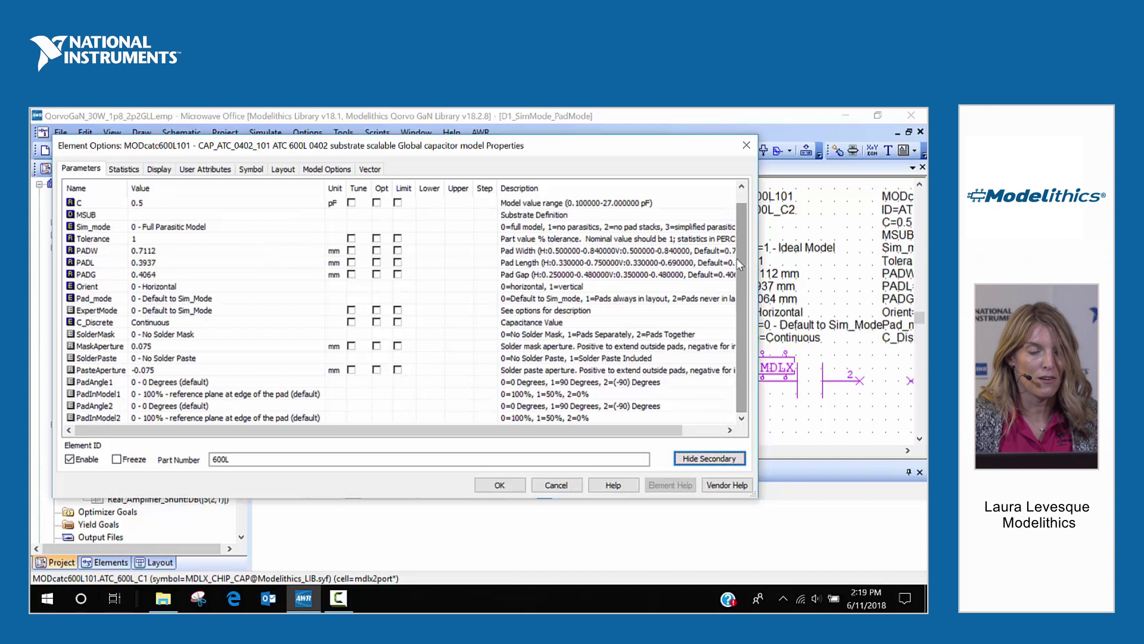
left_click(560, 487)
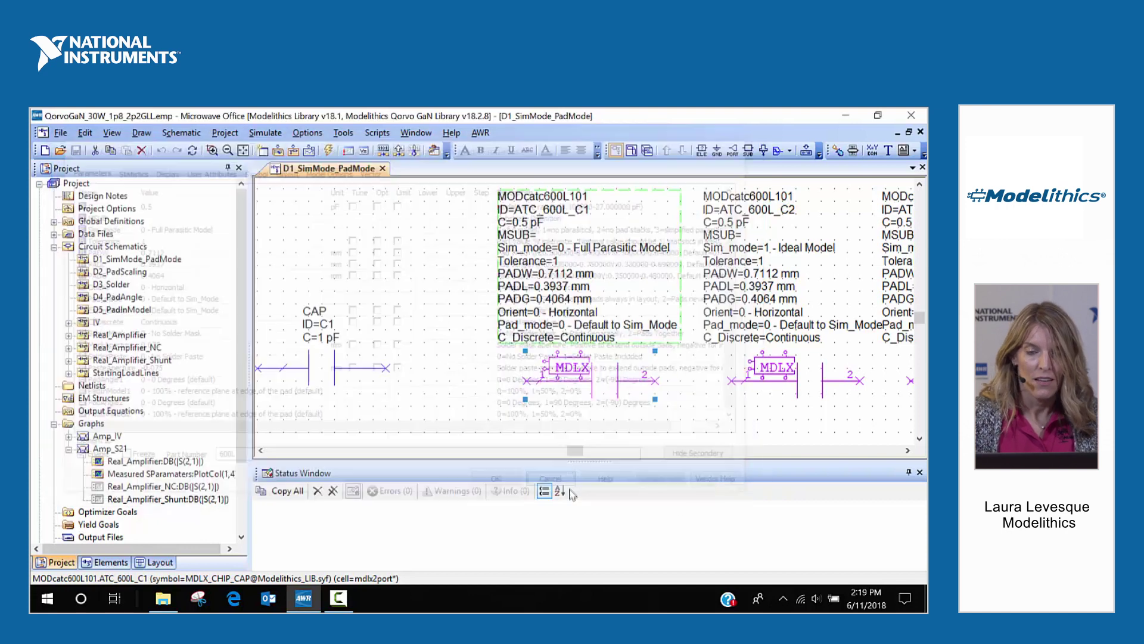
scroll(815, 323, "down", 2)
scroll(815, 323, "down", 1)
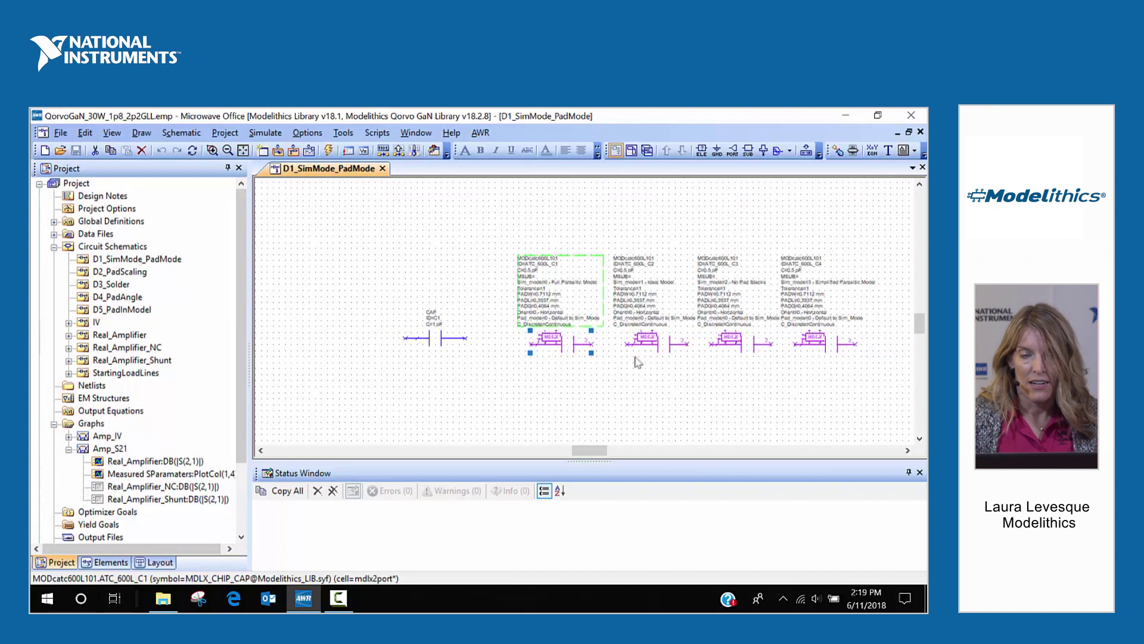
scroll(560, 293, "up", 3)
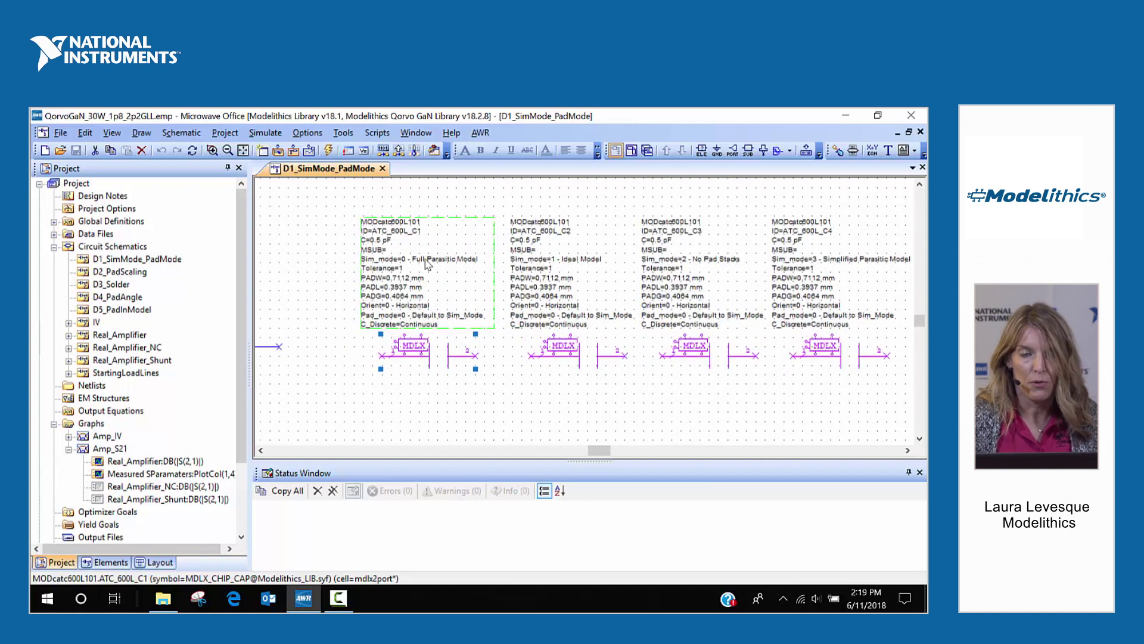
scroll(425, 258, "up", 1)
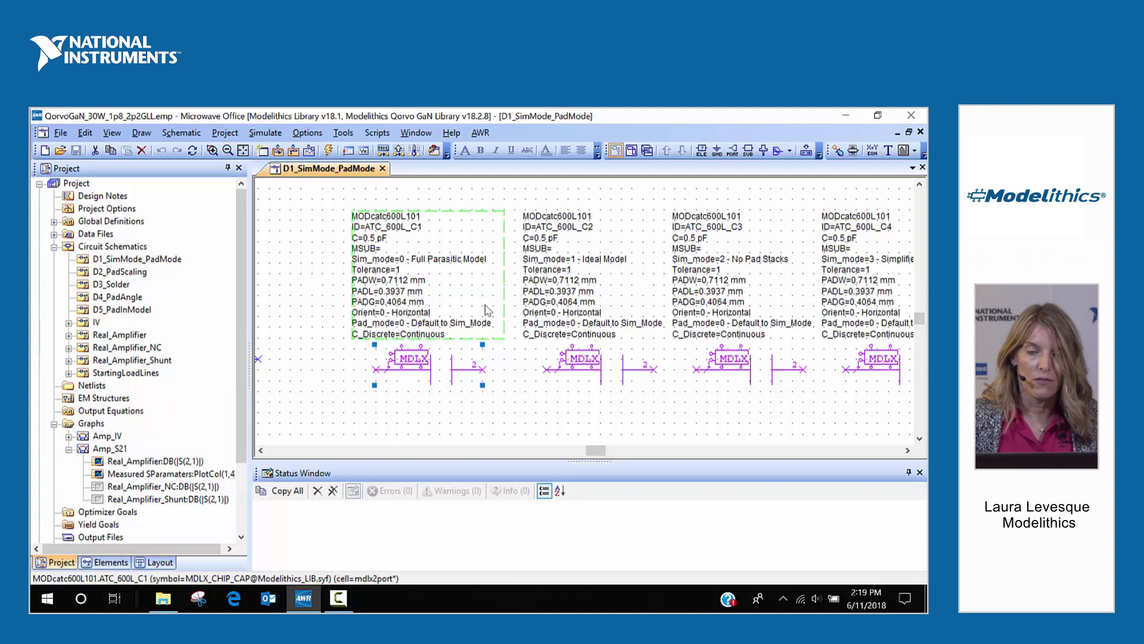
View the physical layout of the capacitor footprints, then close it
scroll(488, 311, "down", 2)
scroll(717, 304, "up", 1)
scroll(716, 304, "up", 2)
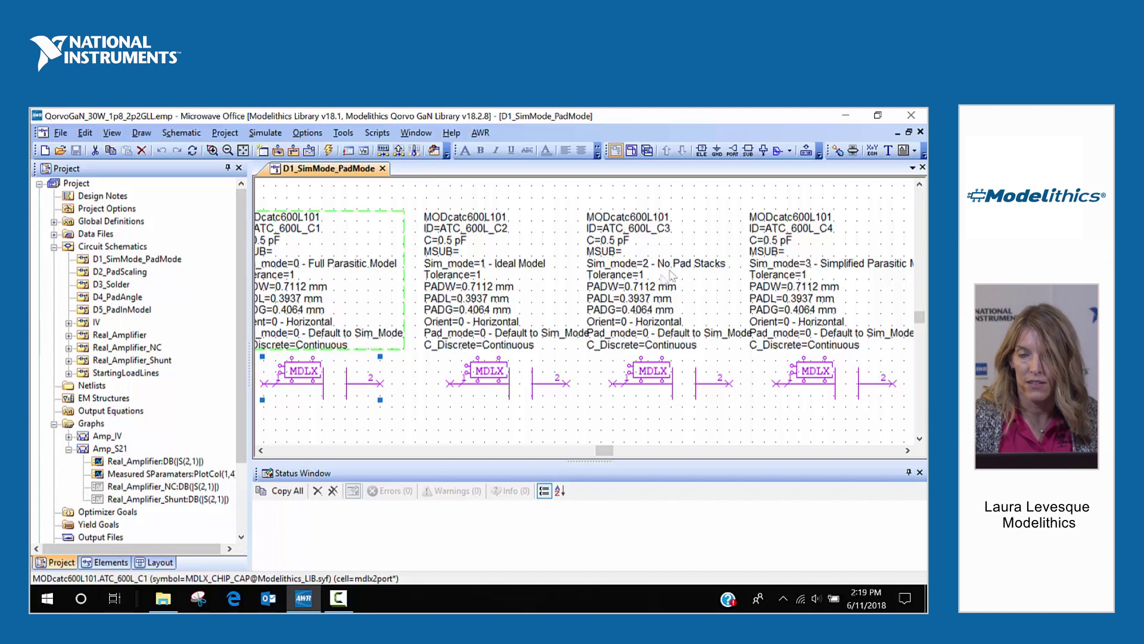
scroll(668, 280, "down", 2)
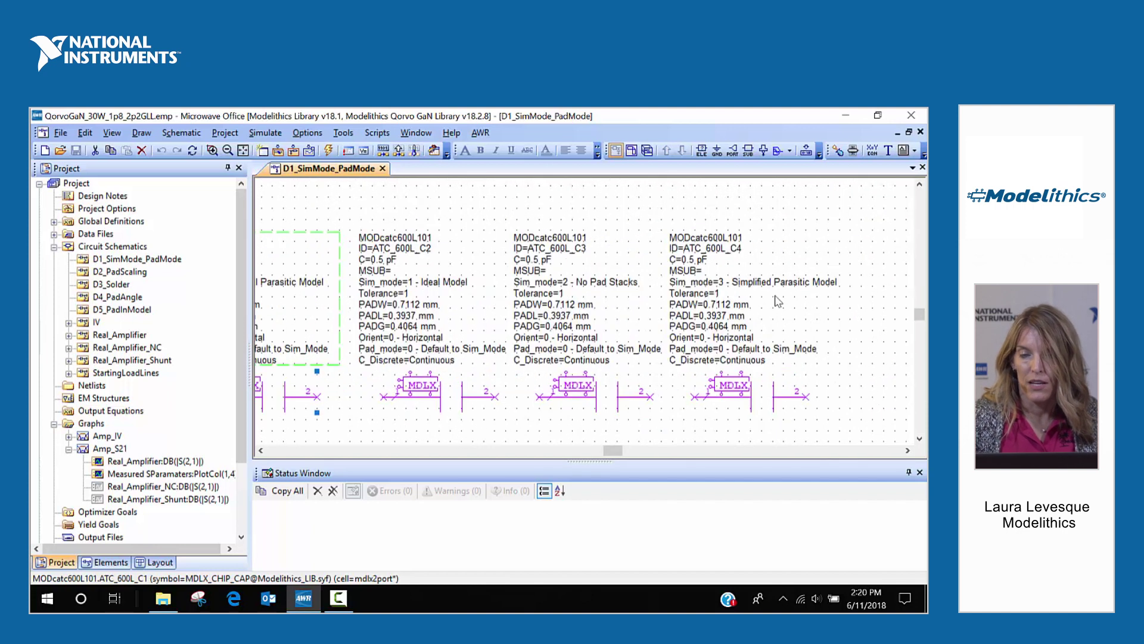
scroll(765, 293, "up", 2)
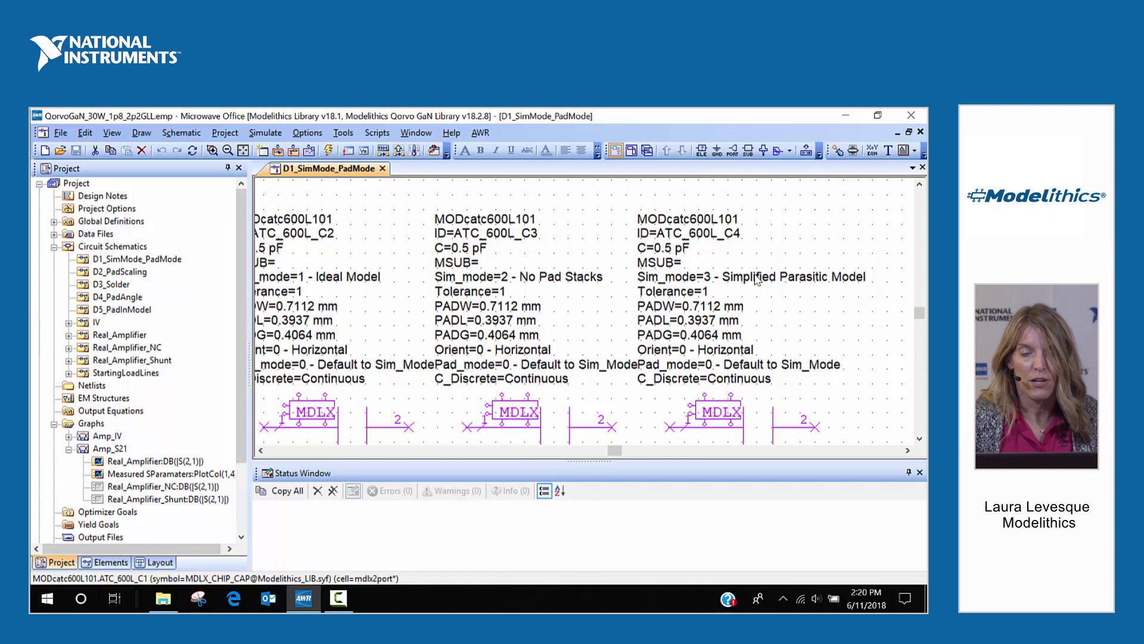
scroll(775, 280, "down", 2)
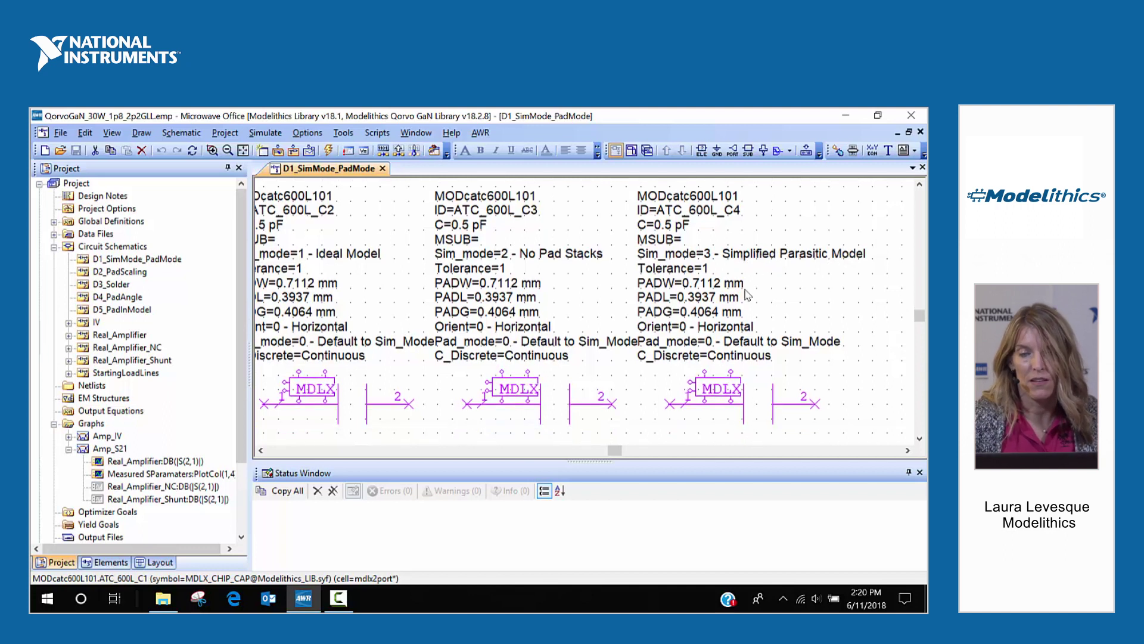
scroll(672, 307, "down", 2)
scroll(414, 319, "down", 1)
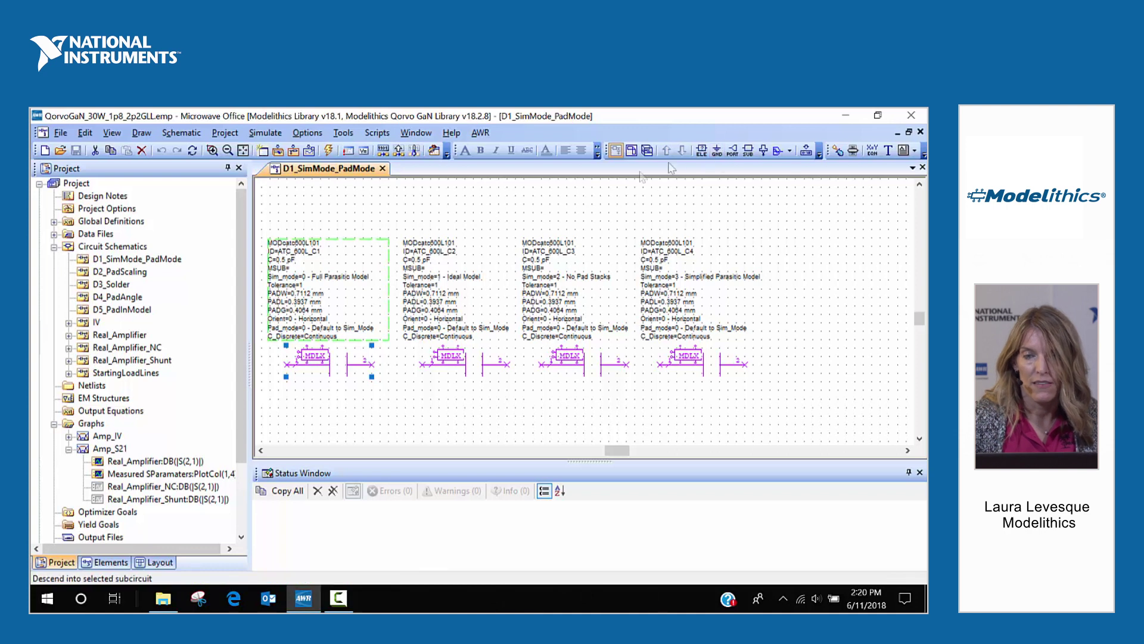
left_click(631, 153)
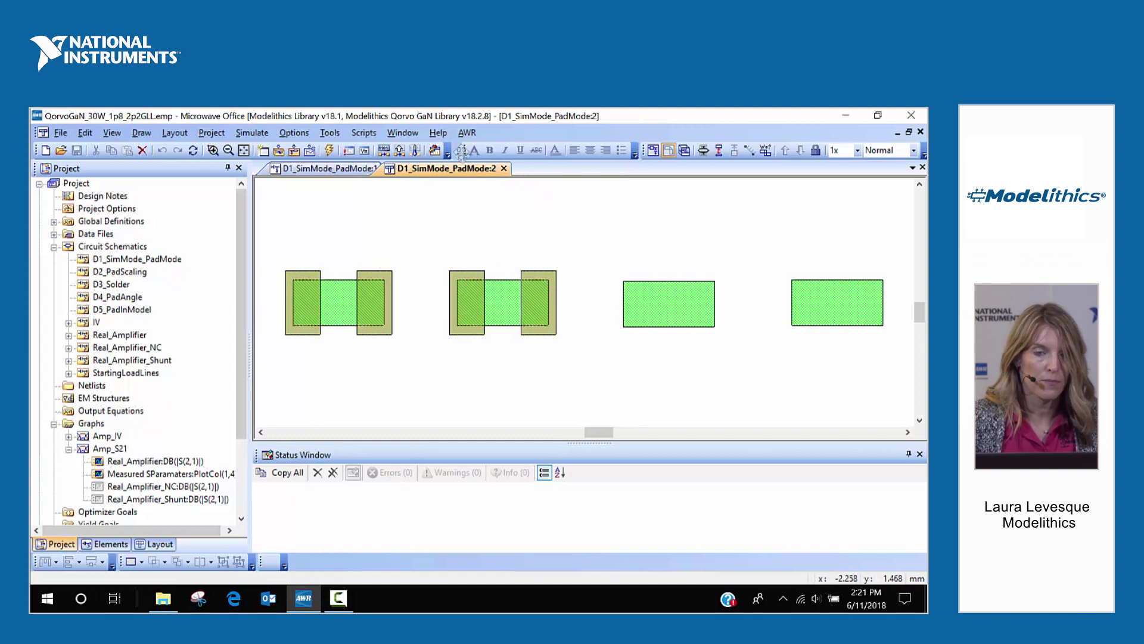
left_click(503, 168)
Open the D2_PadScaling schematic showing its three 2.7 nH inductors
left_click(88, 273)
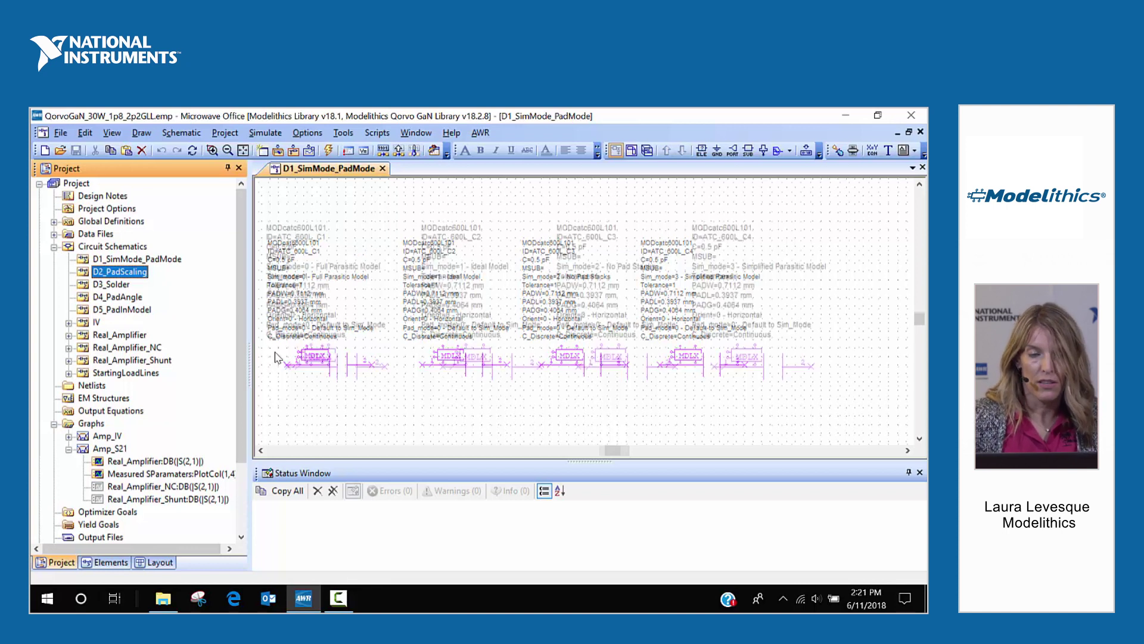
scroll(276, 350, "up", 1)
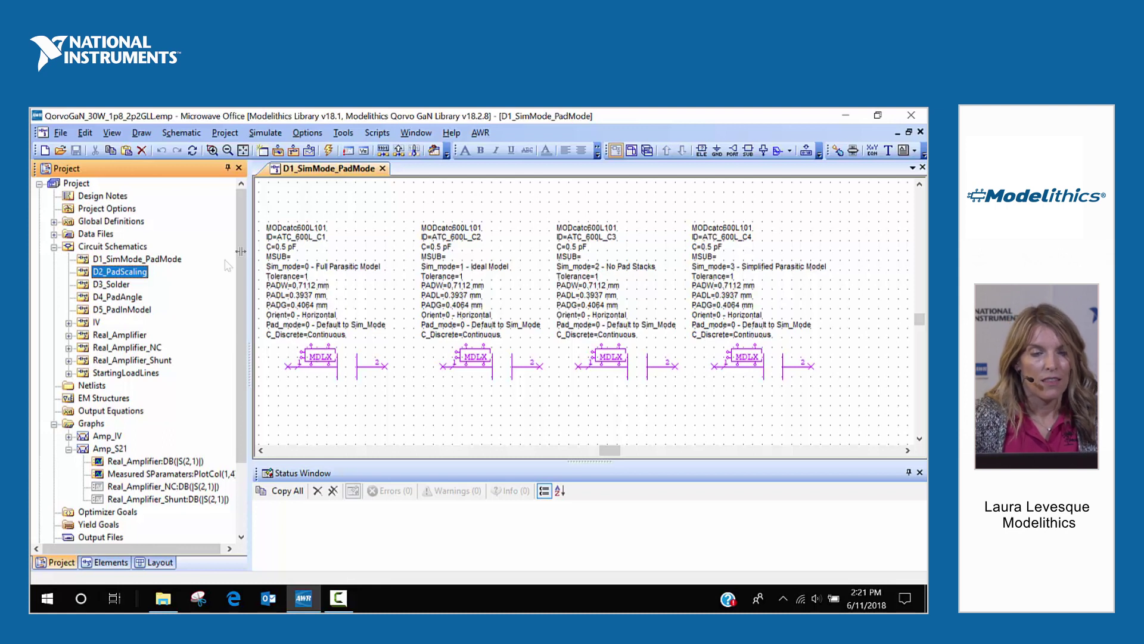
double_click(90, 272)
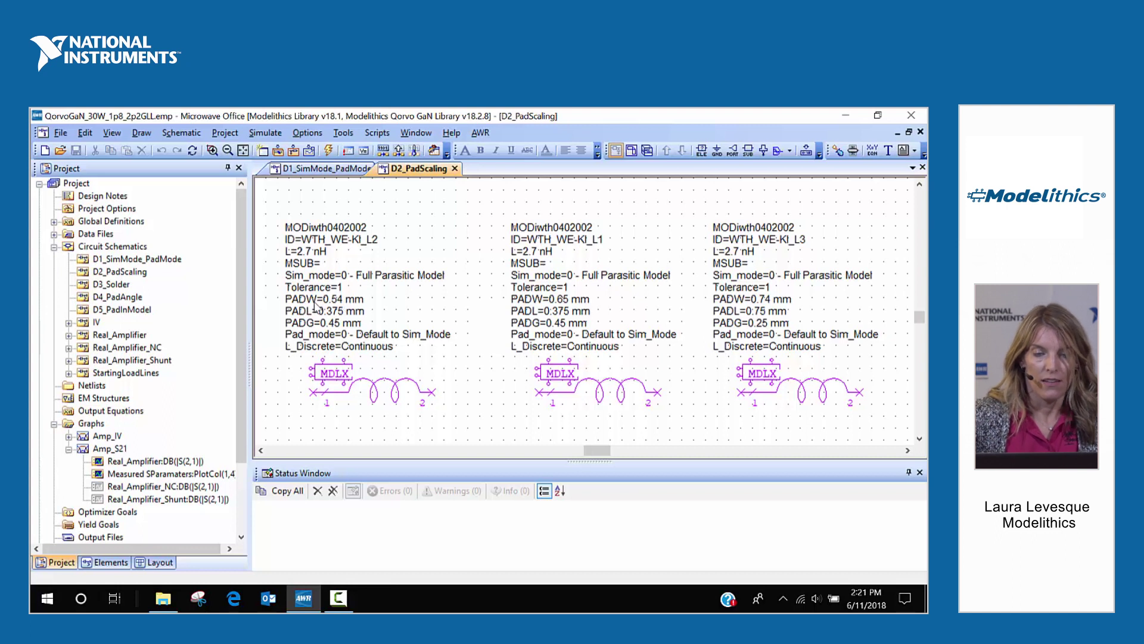
Check inductor WTH_WE-KI_L2's properties, then open the pad-scaling layout and inspect the leftmost pad
double_click(360, 385)
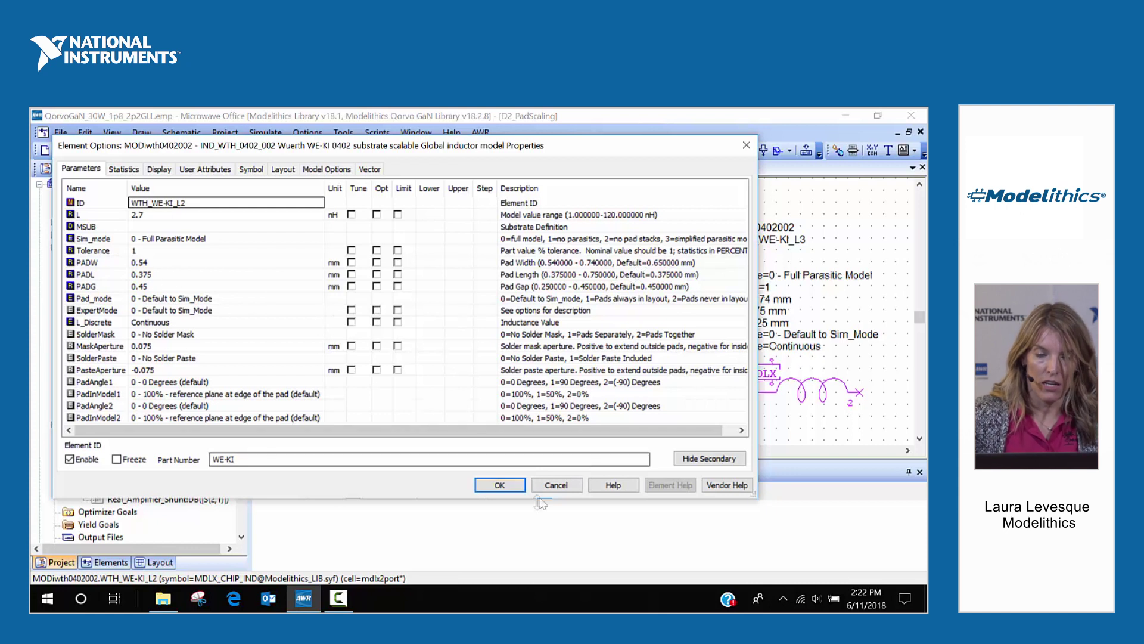
left_click(499, 484)
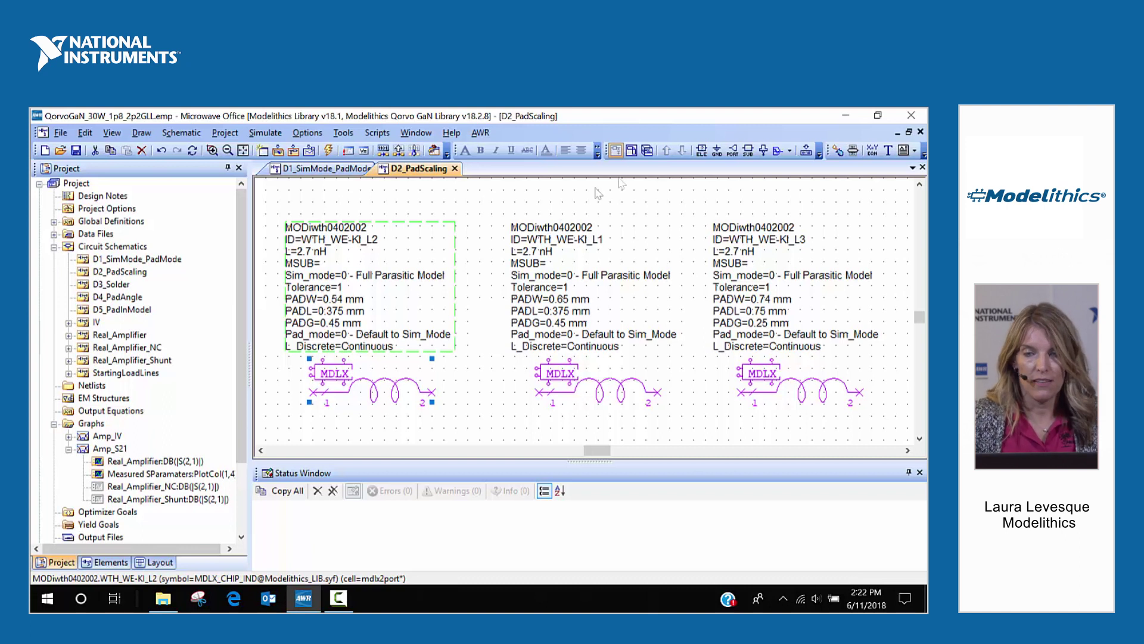
left_click(636, 150)
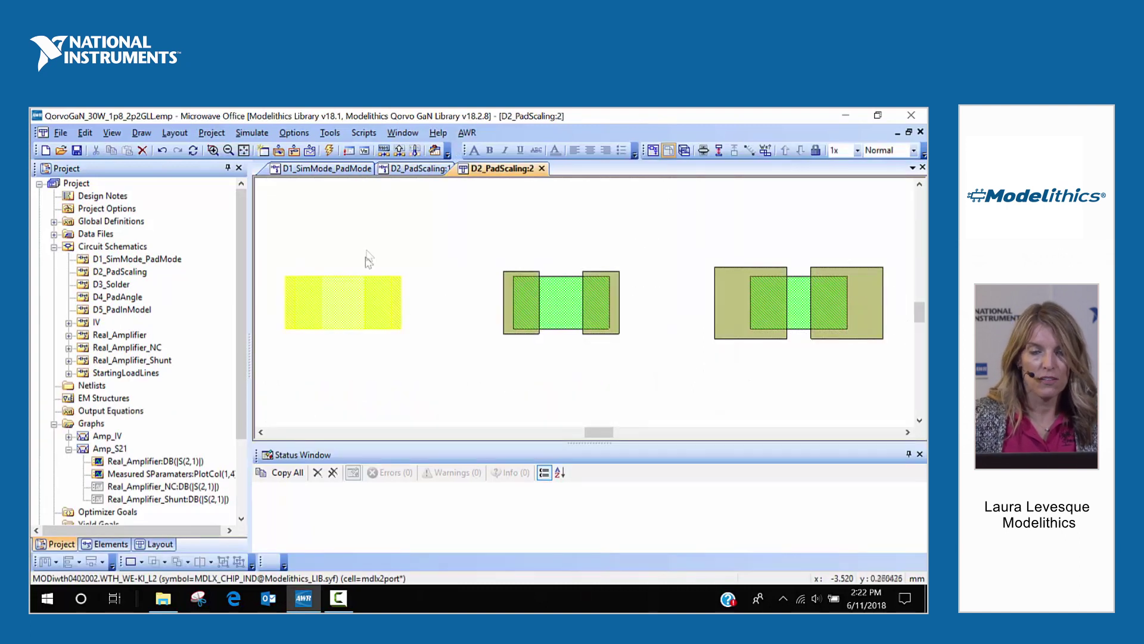
left_click(319, 307)
left_click(277, 358)
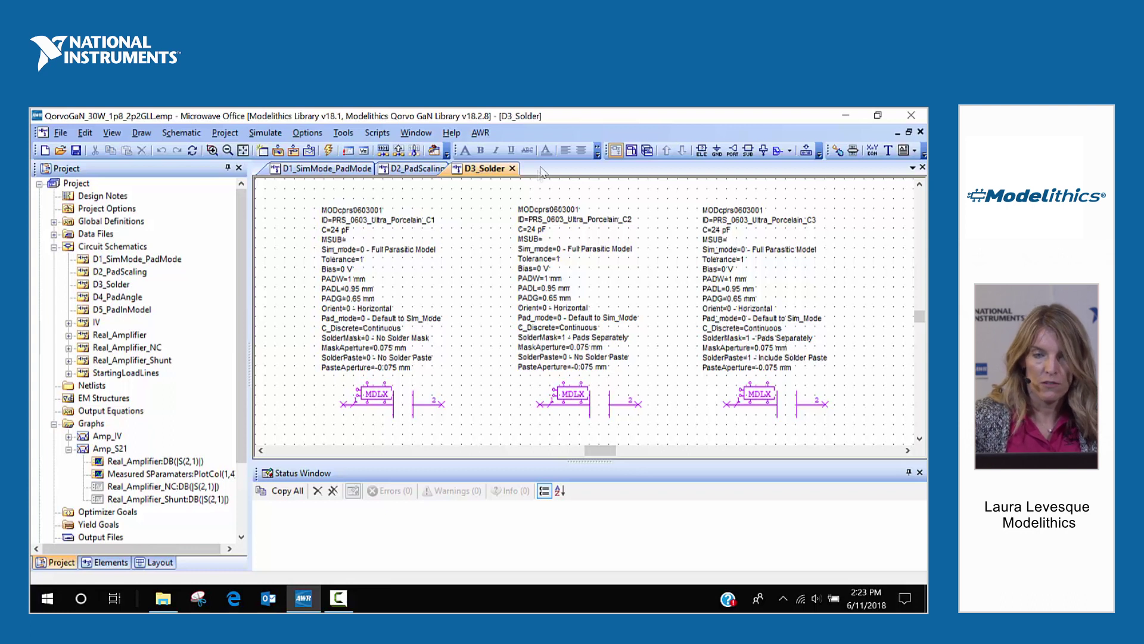
Open the D3_Solder:2 layout showing the three capacitor footprints
left_click(632, 150)
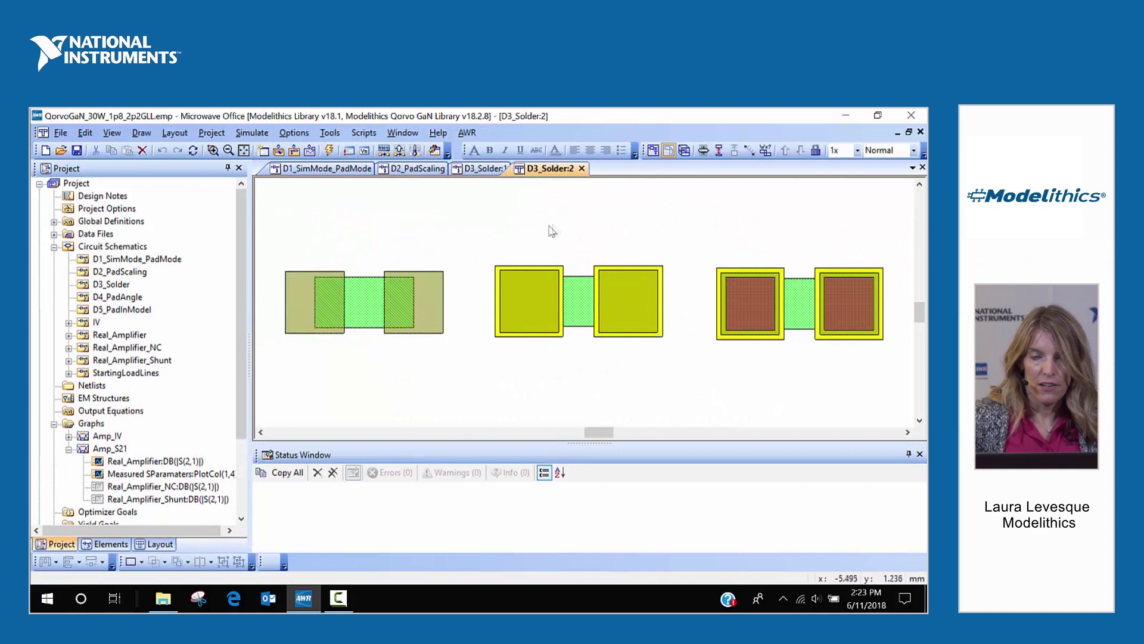
Select the middle capacitor footprint in the D3_Solder layout
left_click(561, 285)
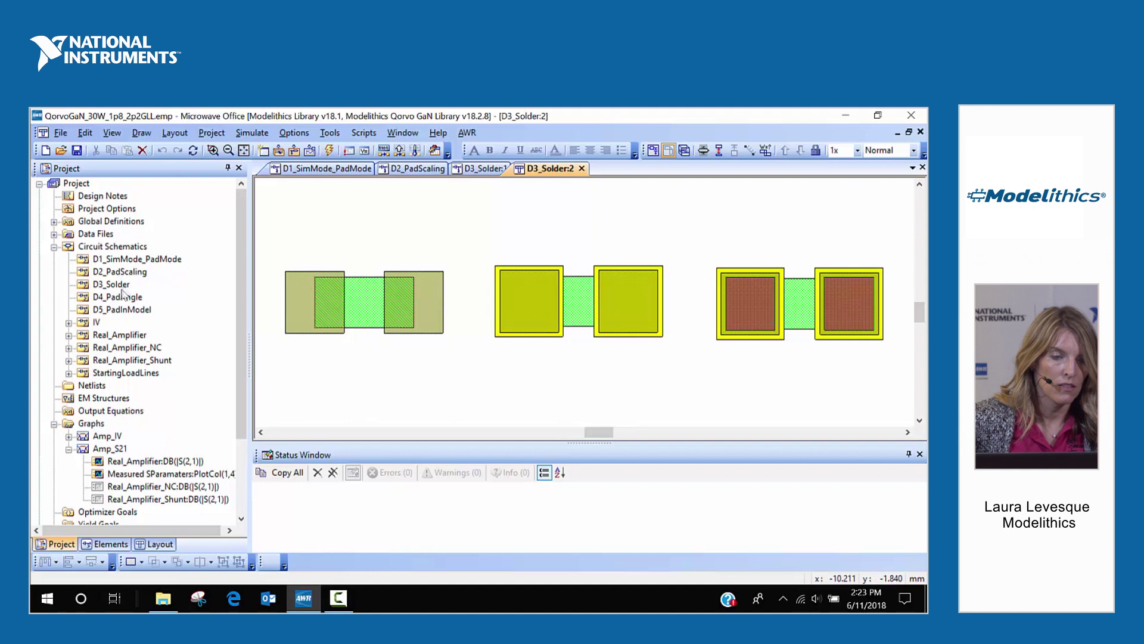
double_click(82, 299)
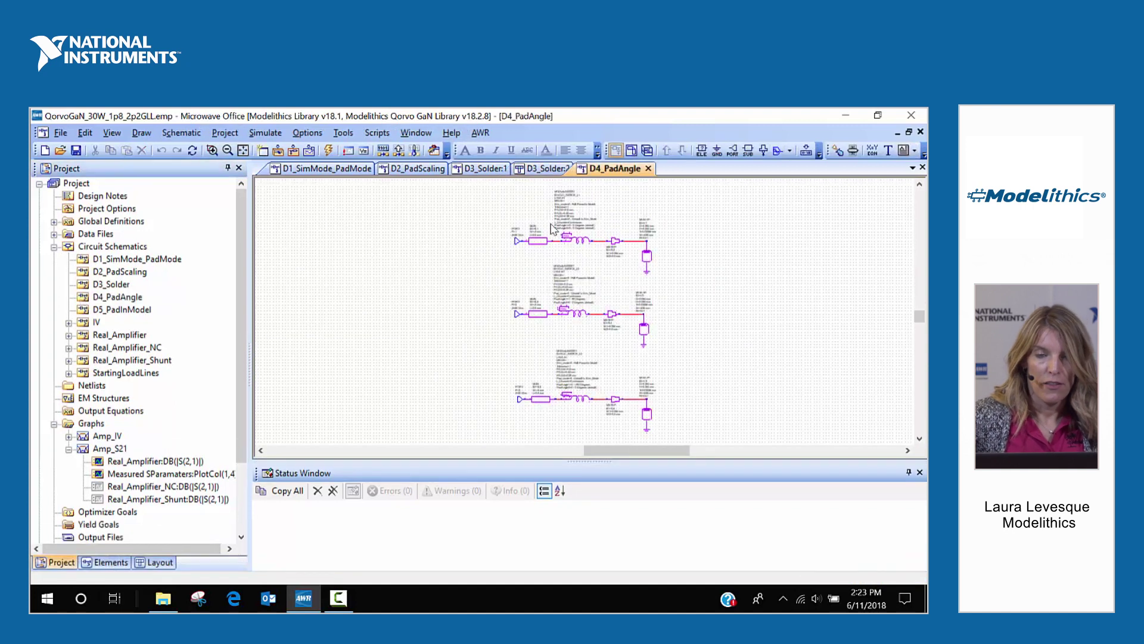
scroll(561, 257, "up", 3)
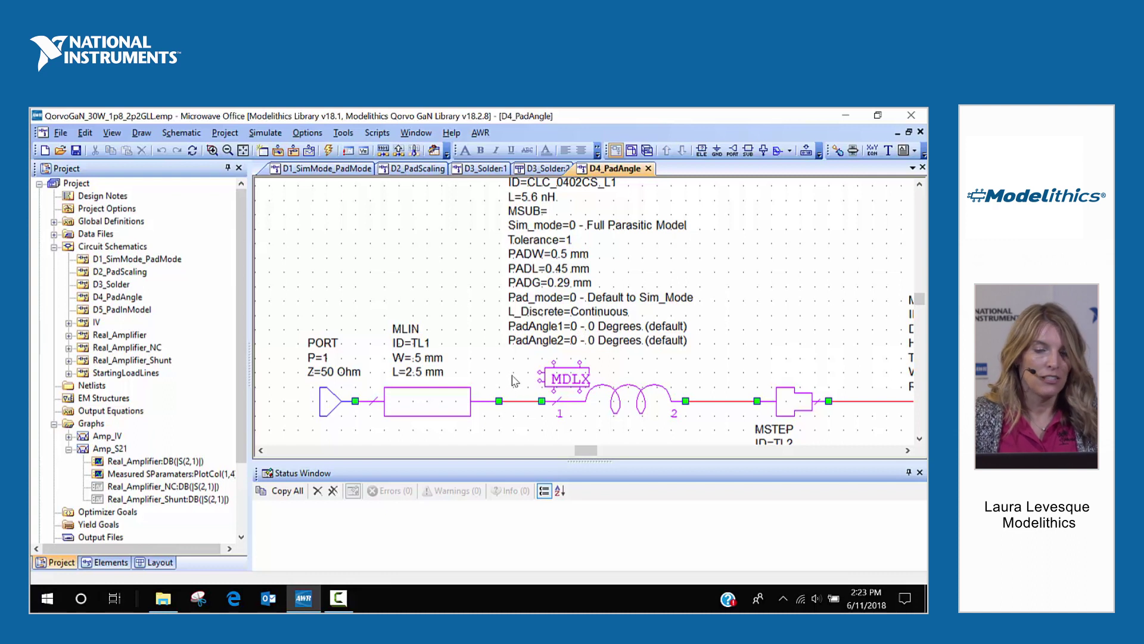
scroll(599, 290, "down", 2)
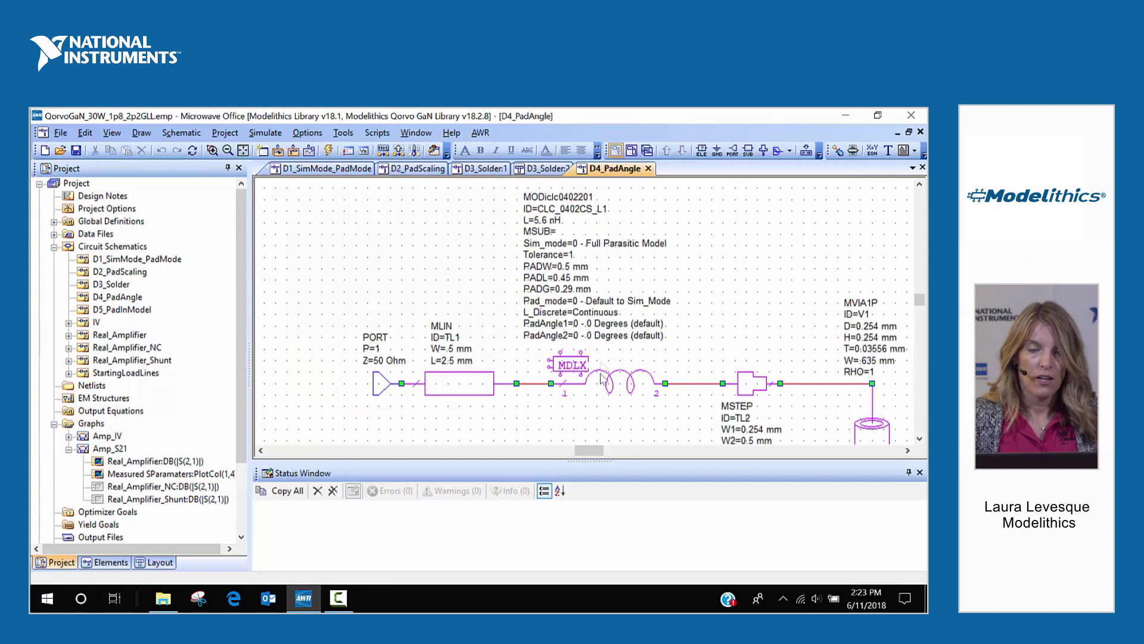
scroll(608, 393, "up", 1)
scroll(618, 409, "up", 1)
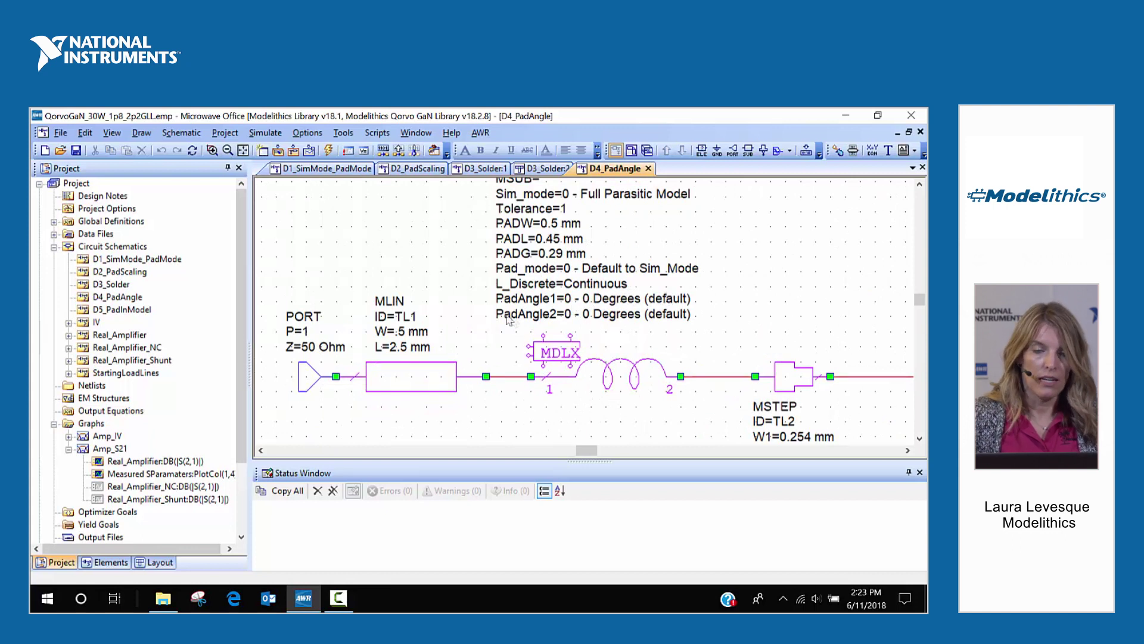
scroll(606, 260, "down", 4)
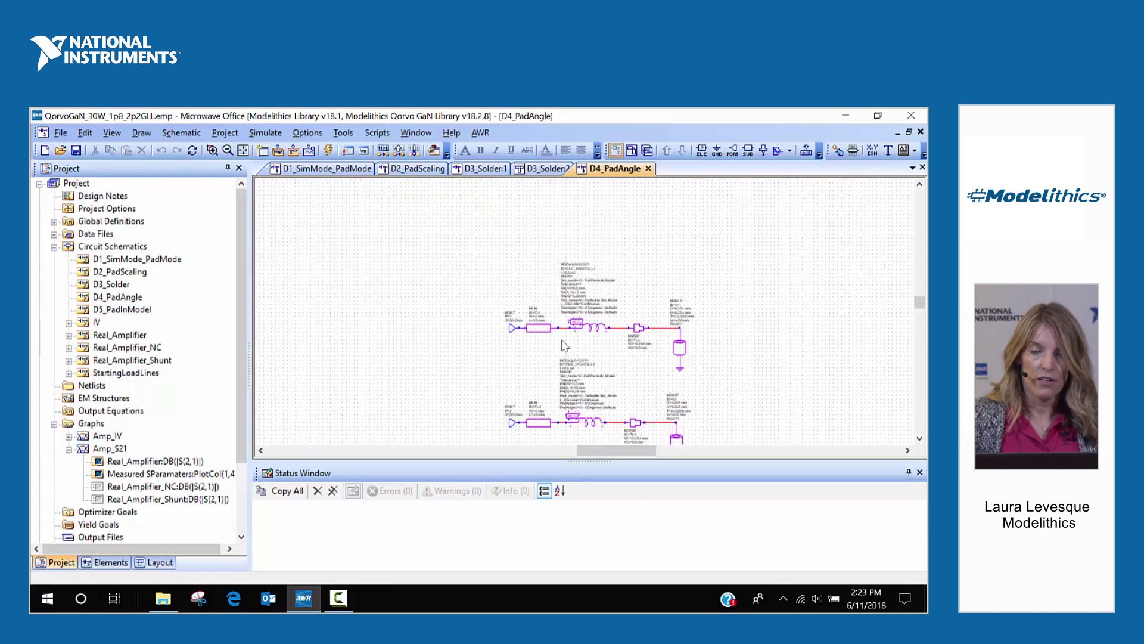
Open the D4_PadAngle:2 layout and select the top circuit's inductor pads
left_click(633, 153)
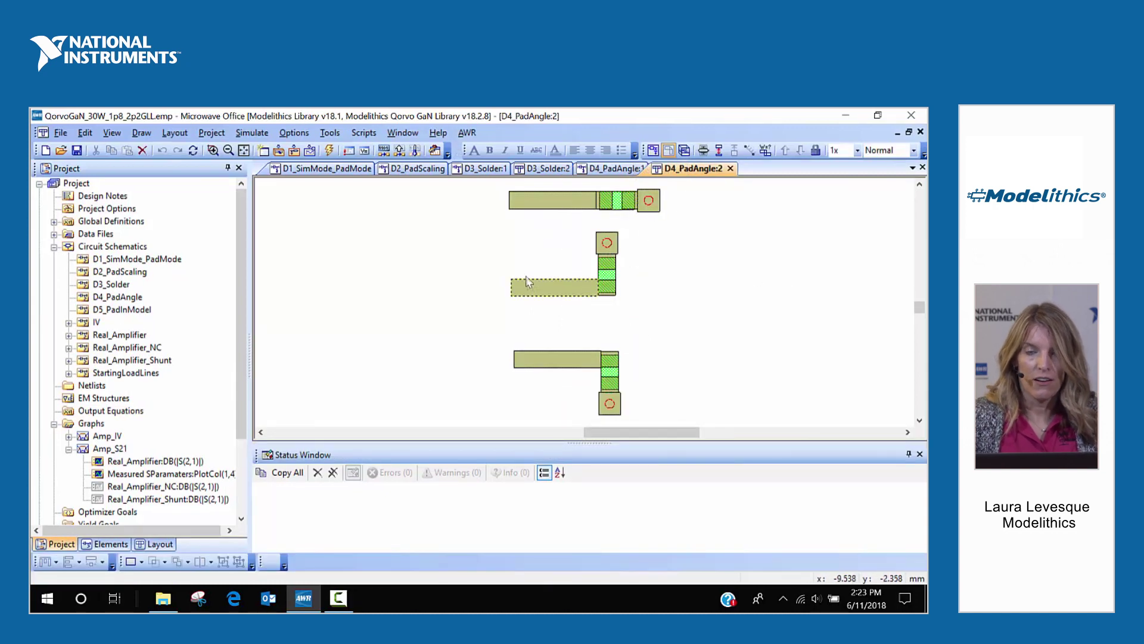
left_click(620, 200)
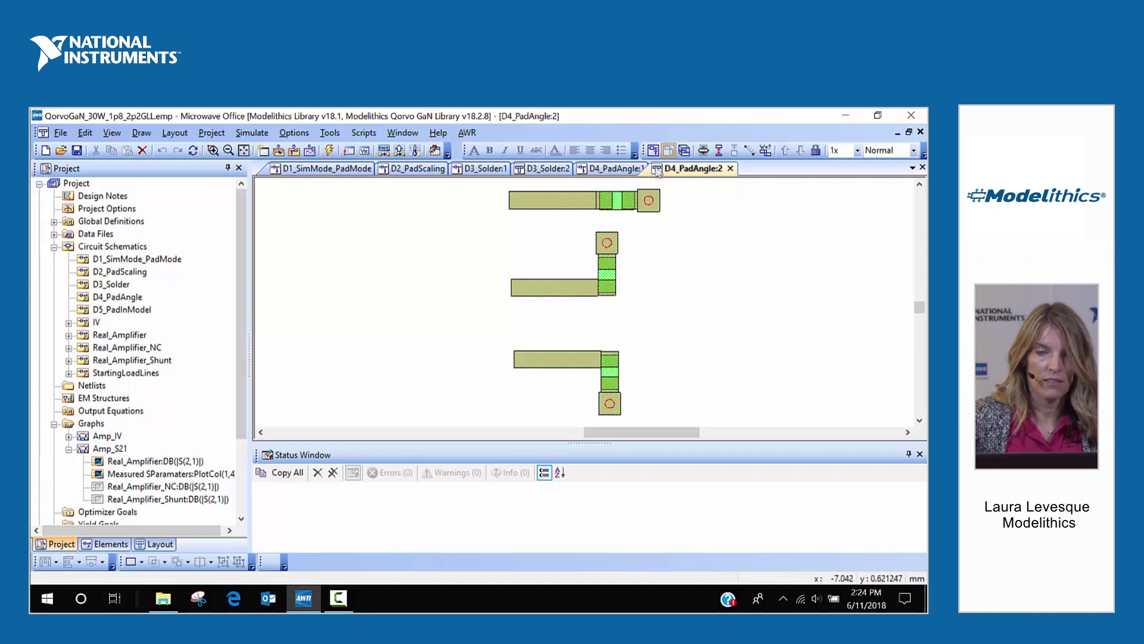
Open D5_PadInModel and zoom in to read the 33 pF capacitors' PadInModel settings
double_click(83, 311)
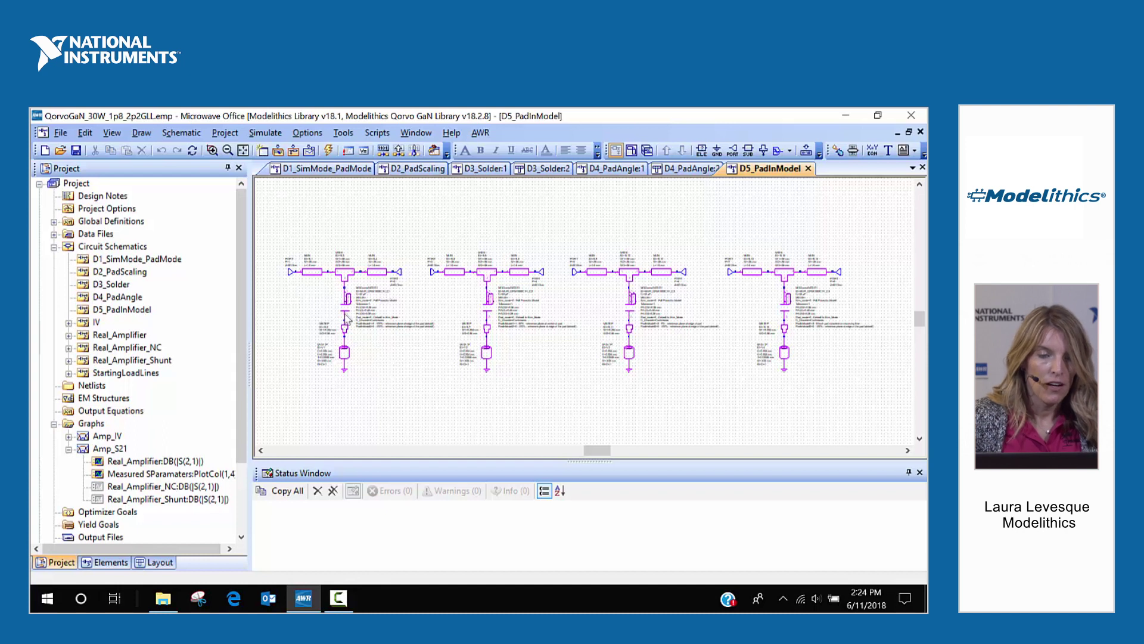
scroll(352, 310, "up", 1)
scroll(351, 310, "up", 3)
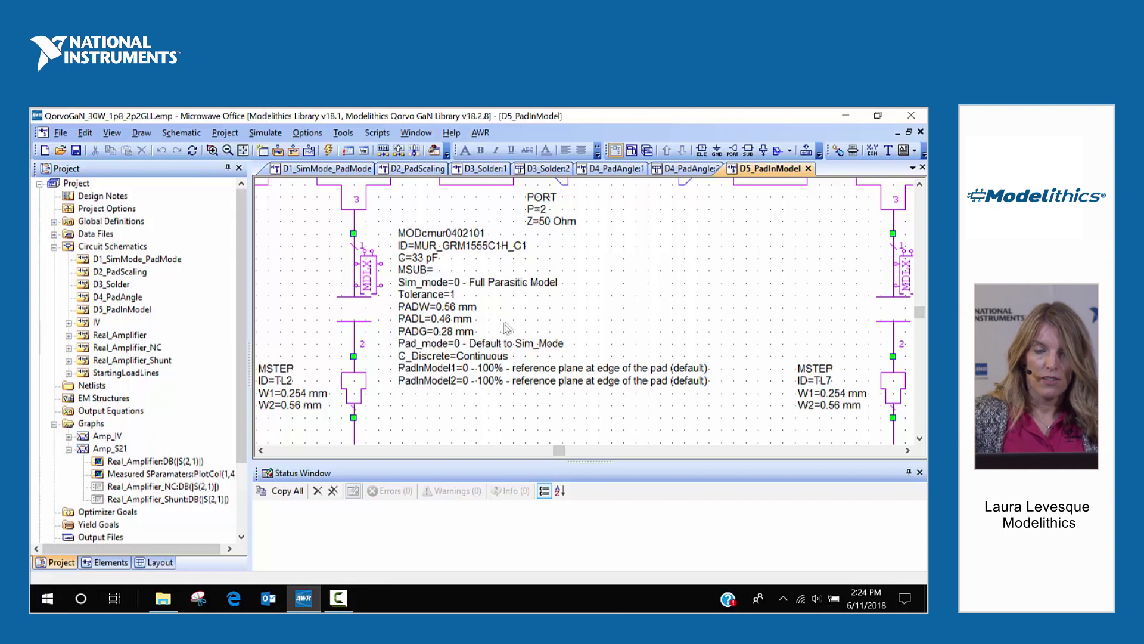
scroll(513, 331, "down", 2)
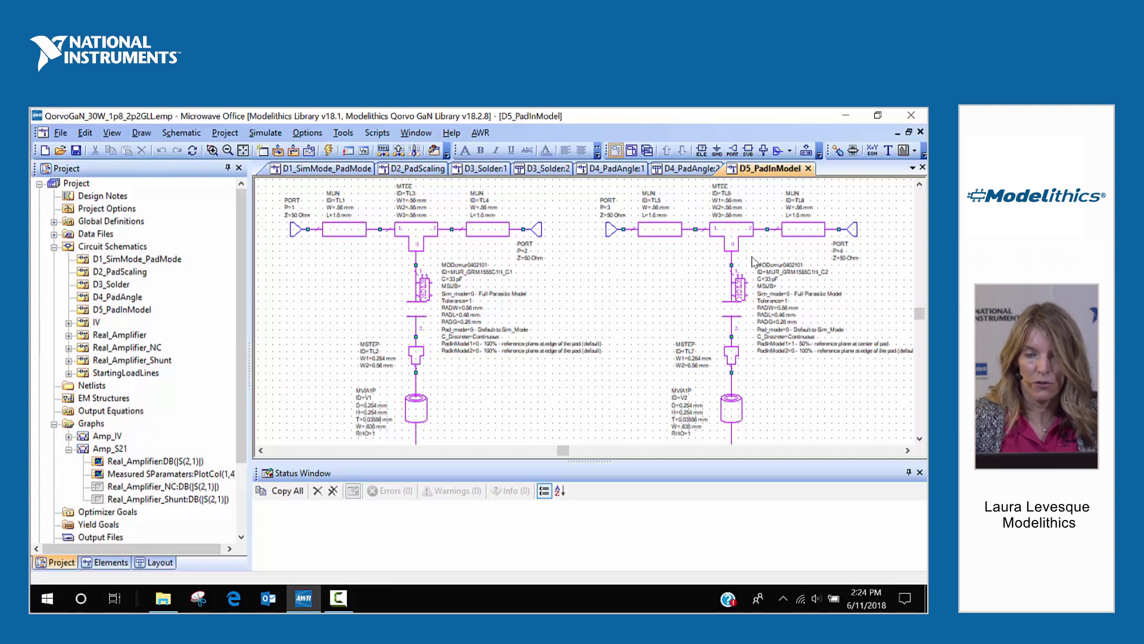
scroll(761, 264, "down", 2)
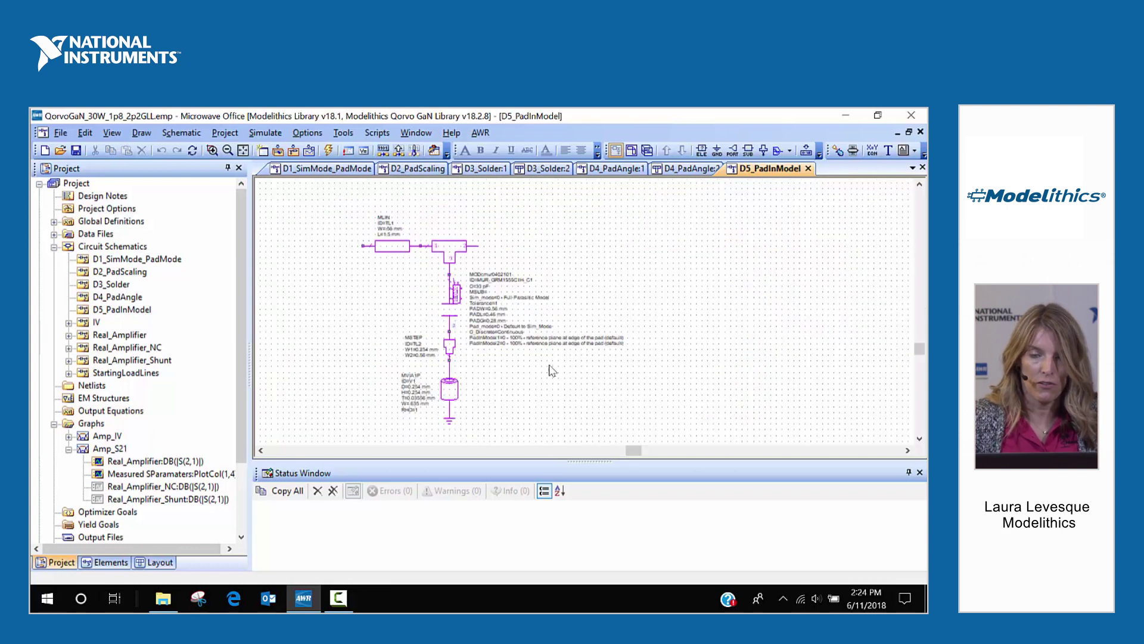
scroll(881, 322, "up", 3)
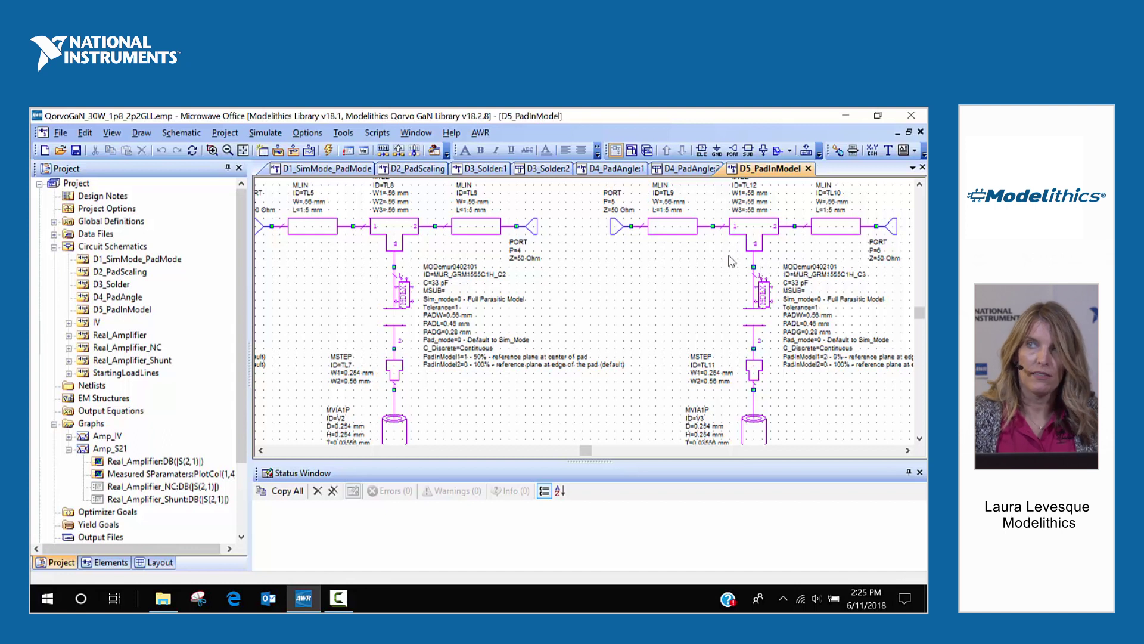
scroll(739, 296, "down", 3)
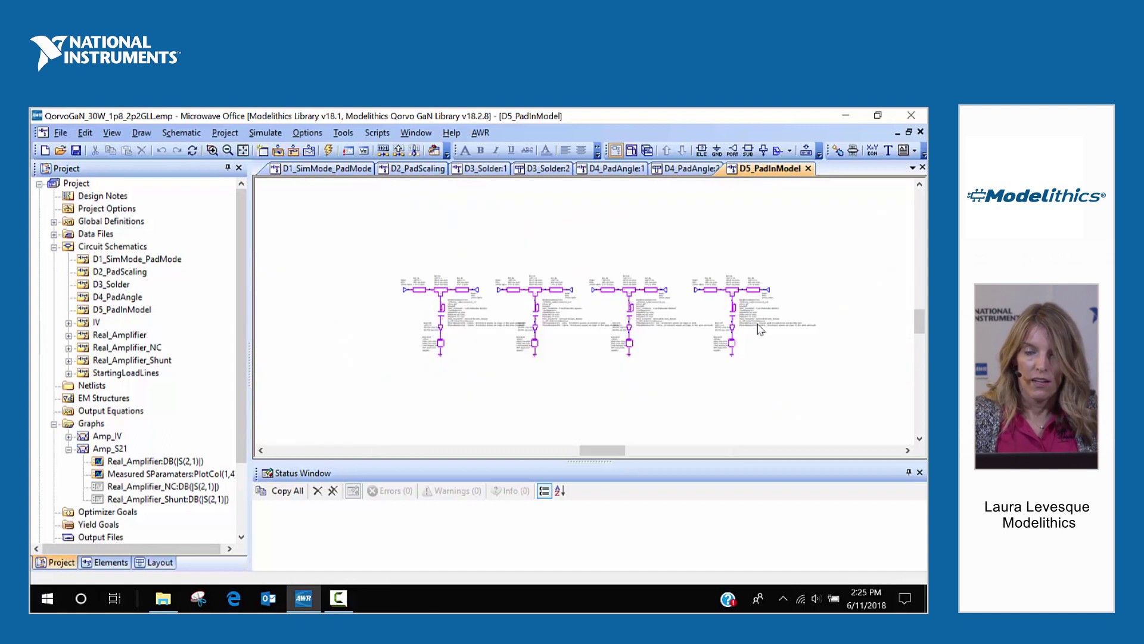
scroll(766, 322, "up", 2)
scroll(763, 316, "up", 4)
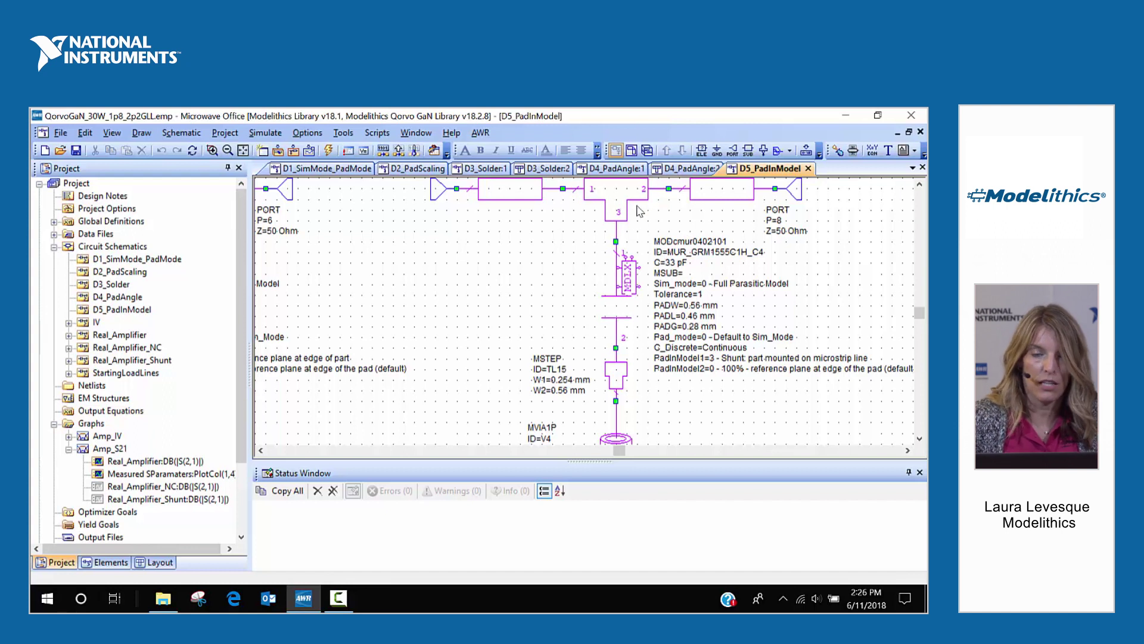
scroll(610, 314, "down", 1)
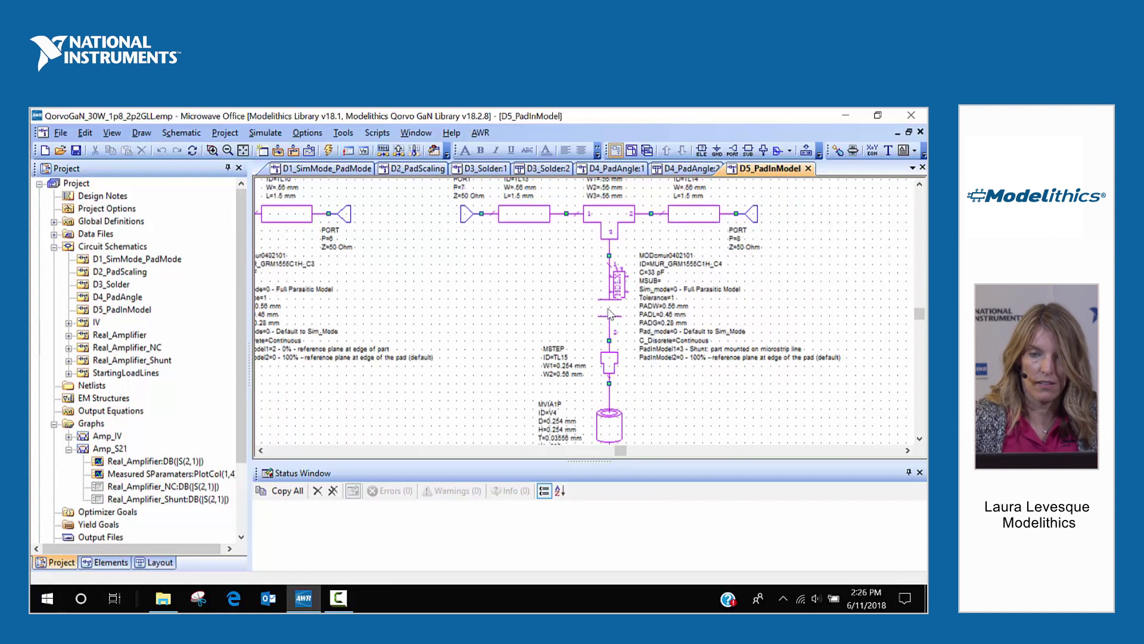
scroll(610, 314, "down", 2)
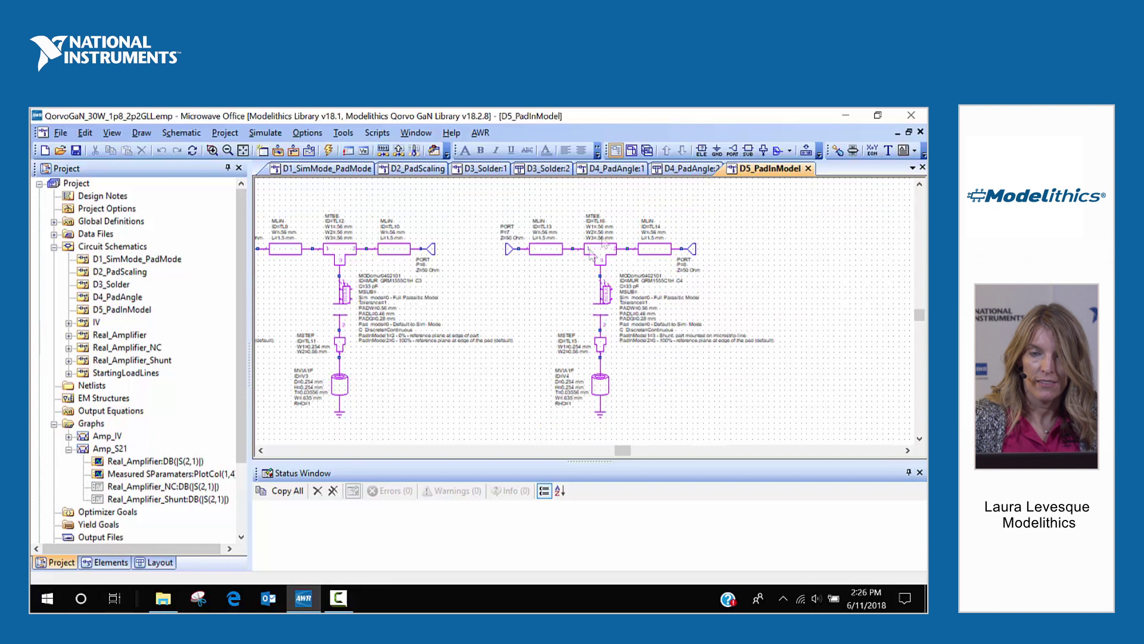
Open the D5_PadInModel layout and zoom around the shunt capacitor footprints
left_click(633, 150)
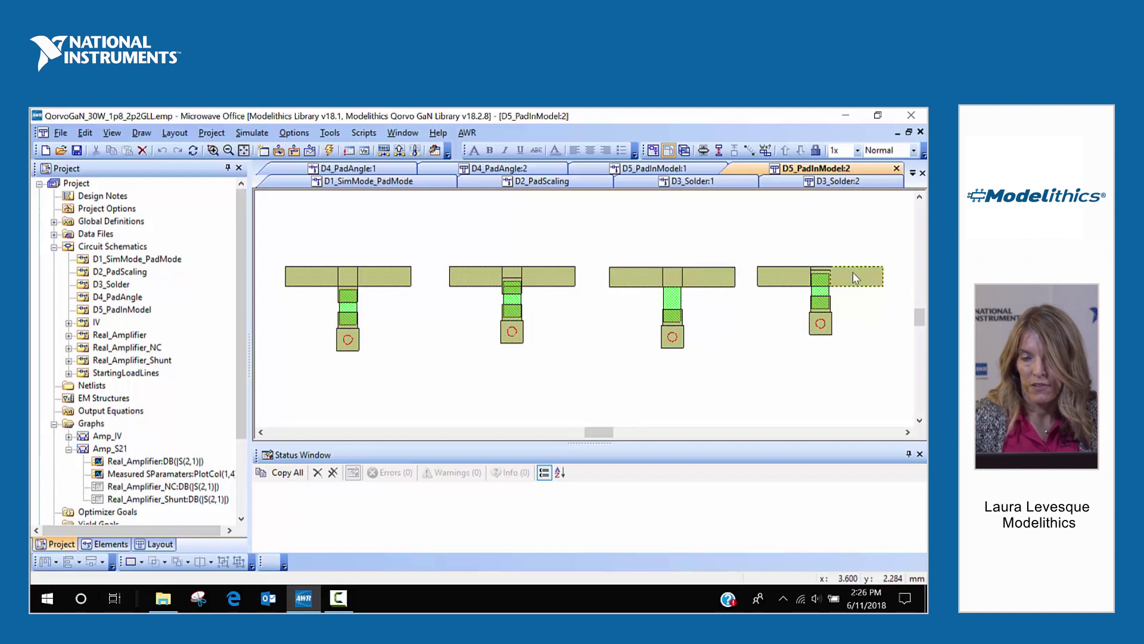
scroll(757, 317, "up", 2)
scroll(718, 326, "up", 1)
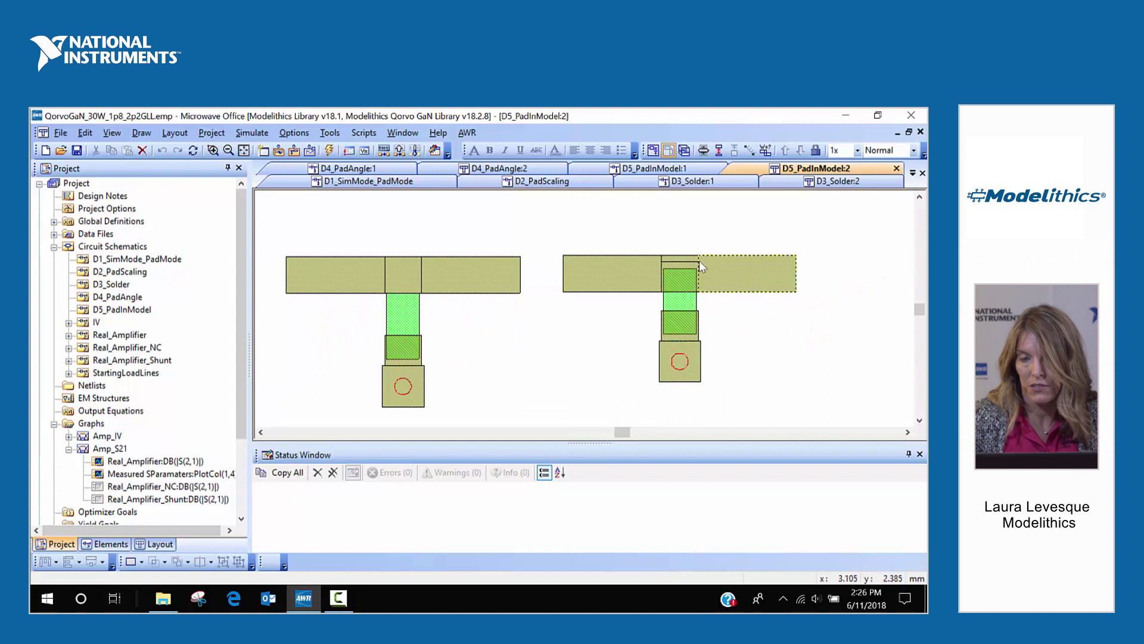
scroll(700, 266, "up", 1)
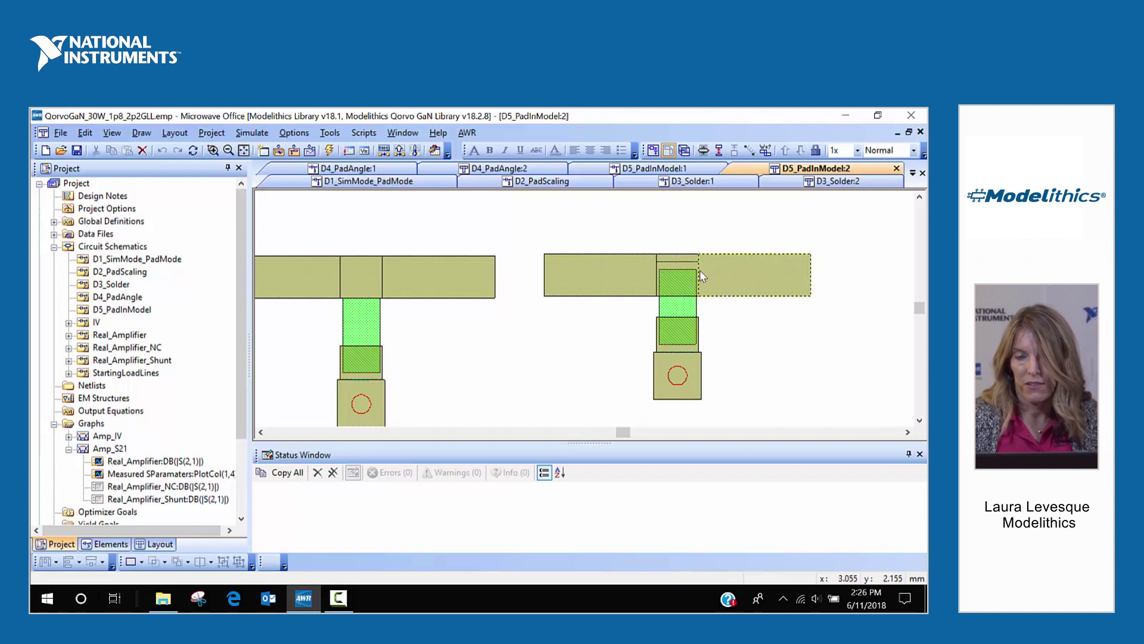
scroll(630, 277, "down", 3)
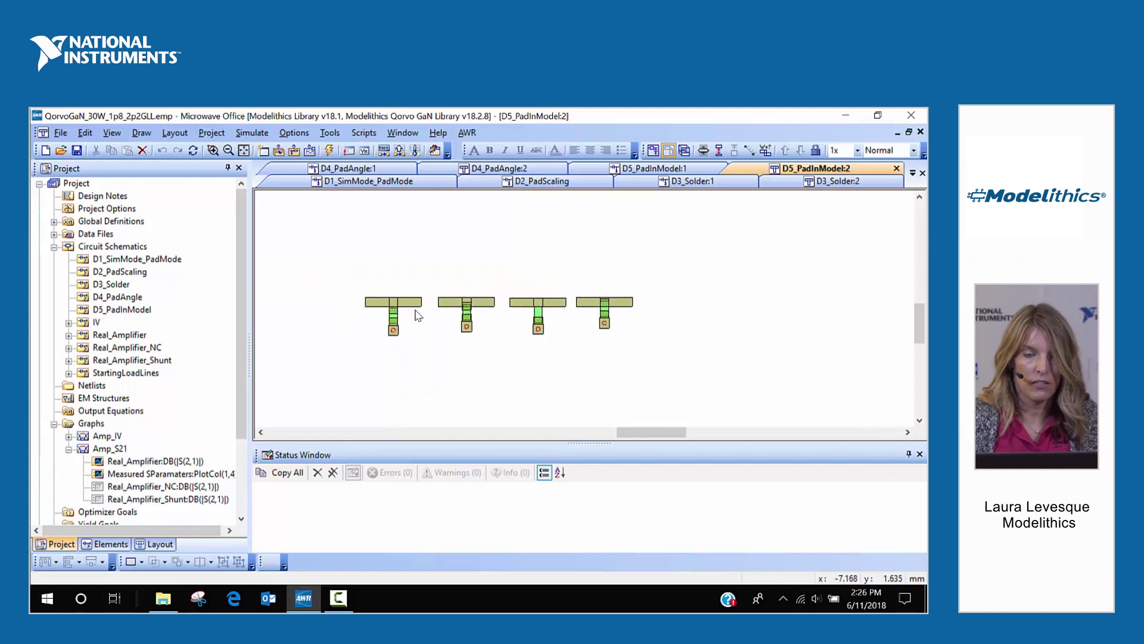
scroll(673, 301, "up", 1)
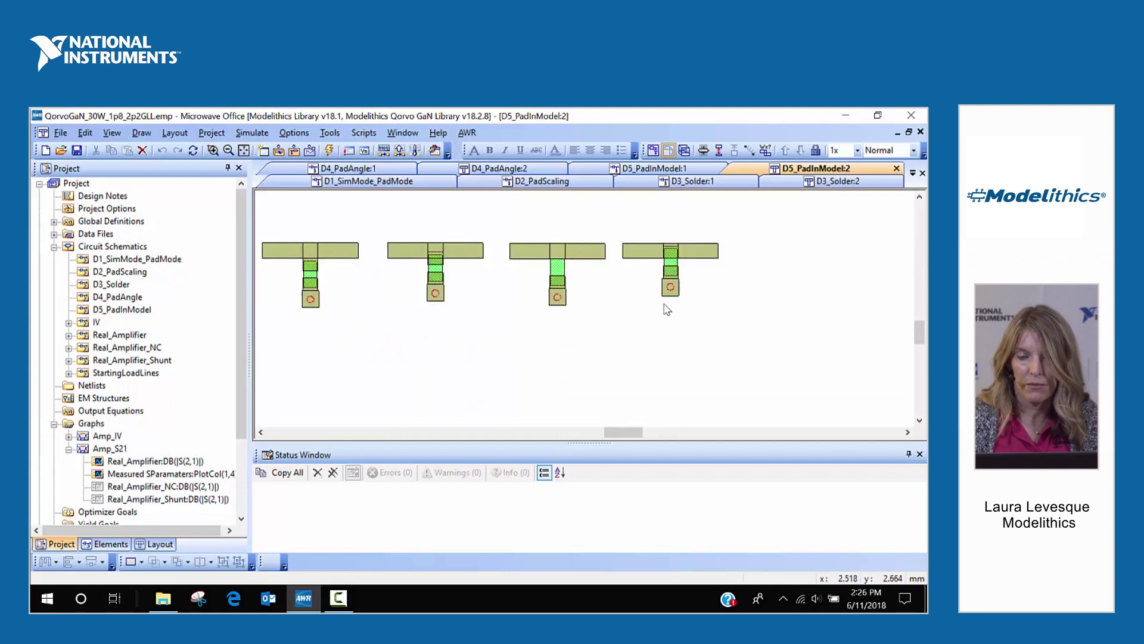
scroll(668, 288, "up", 1)
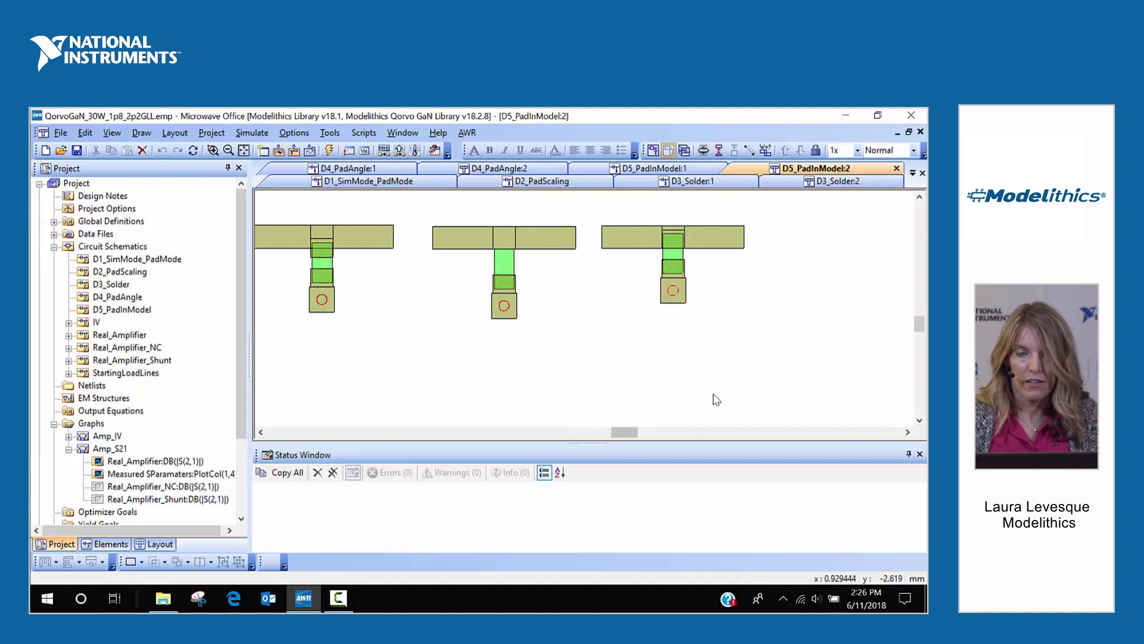
scroll(577, 224, "up", 1)
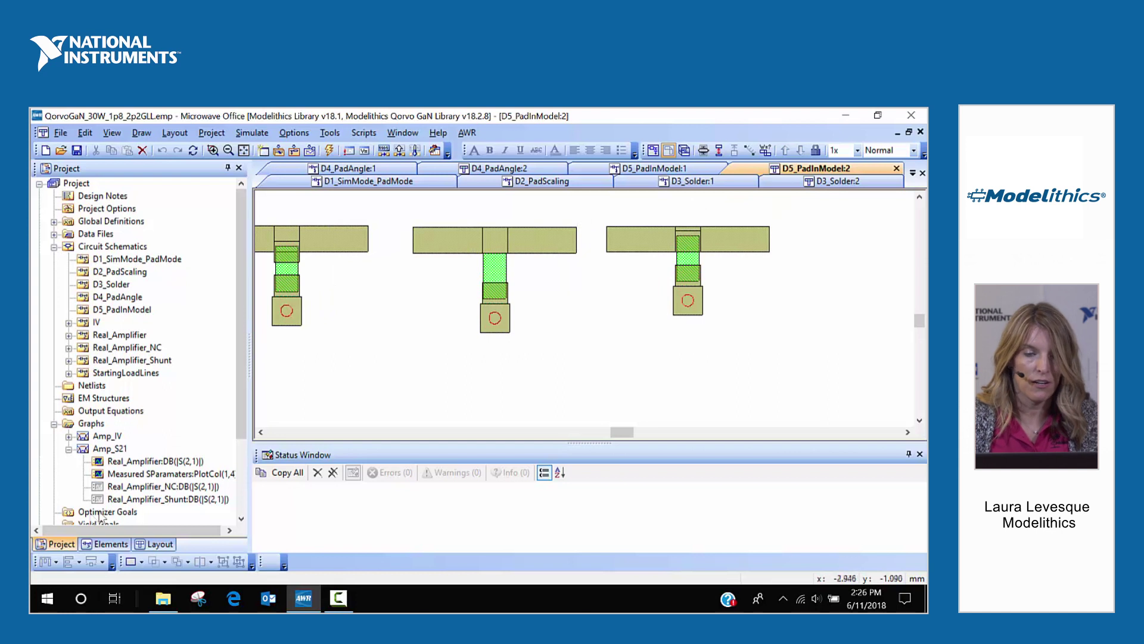
Expand Real_Amplifier, open its schematic and layout, and zoom around the transistor and matching networks
left_click(69, 336)
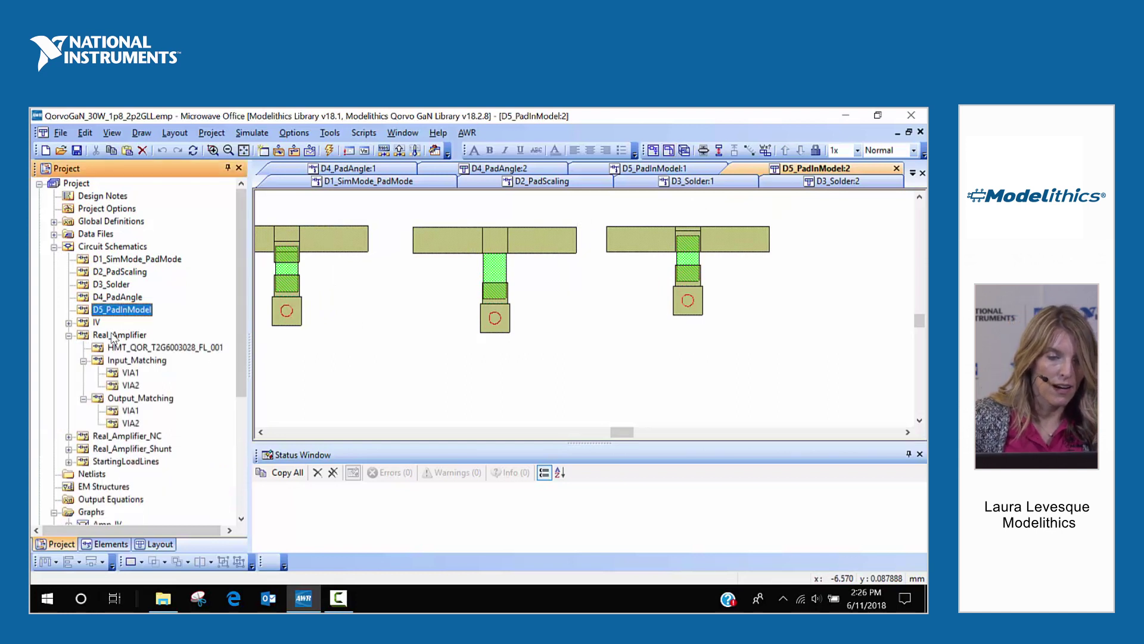
double_click(117, 335)
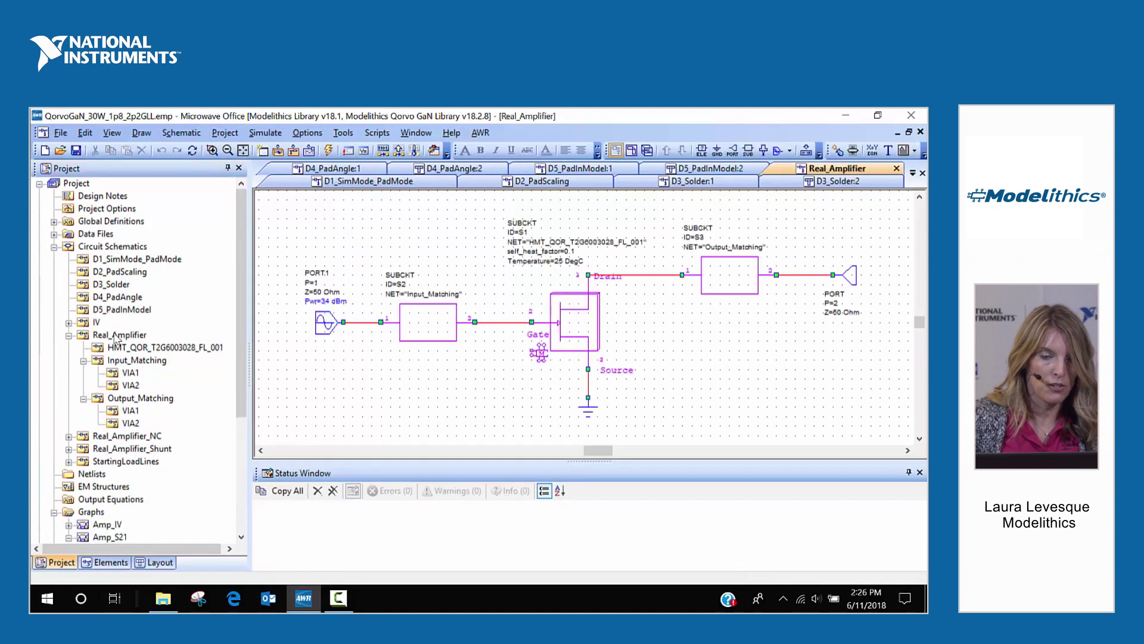
left_click(632, 150)
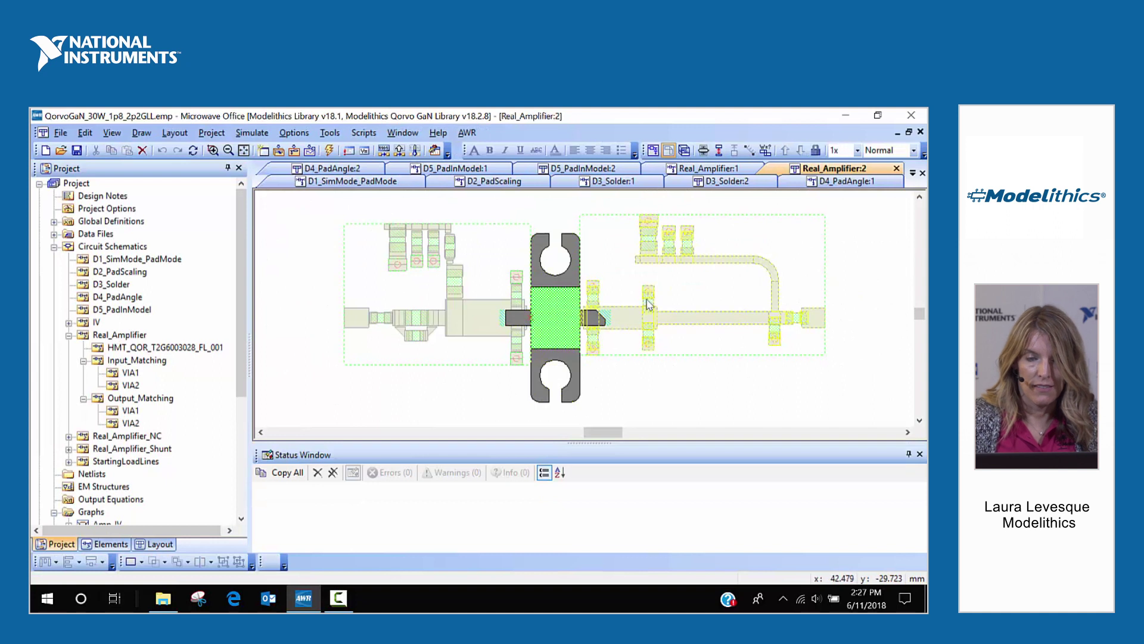
scroll(599, 305, "up", 2)
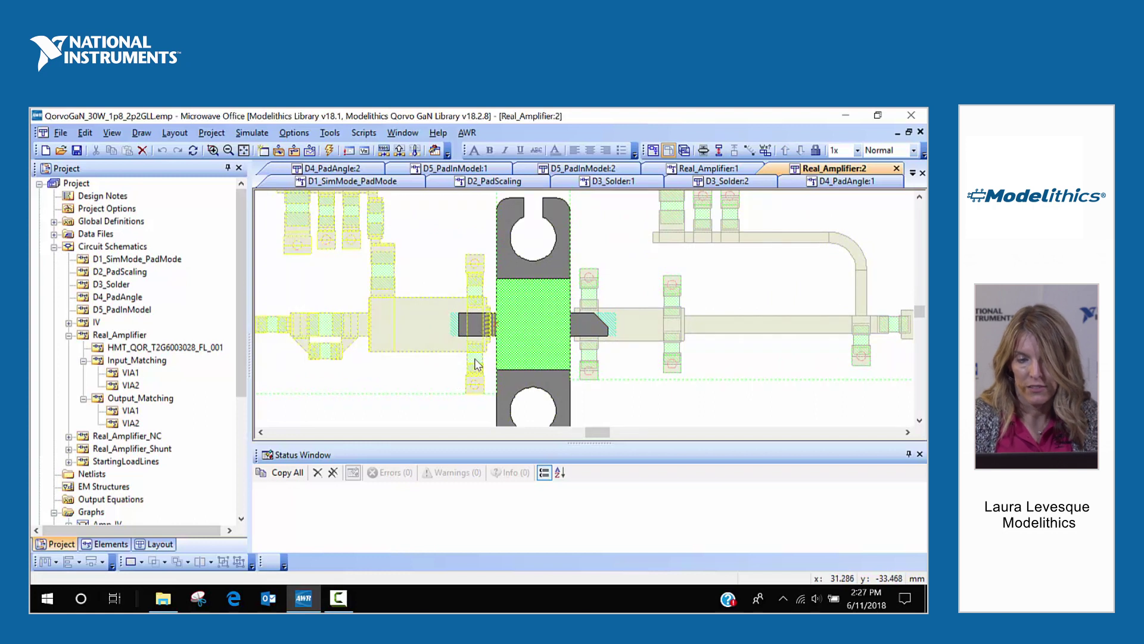
scroll(480, 354, "up", 2)
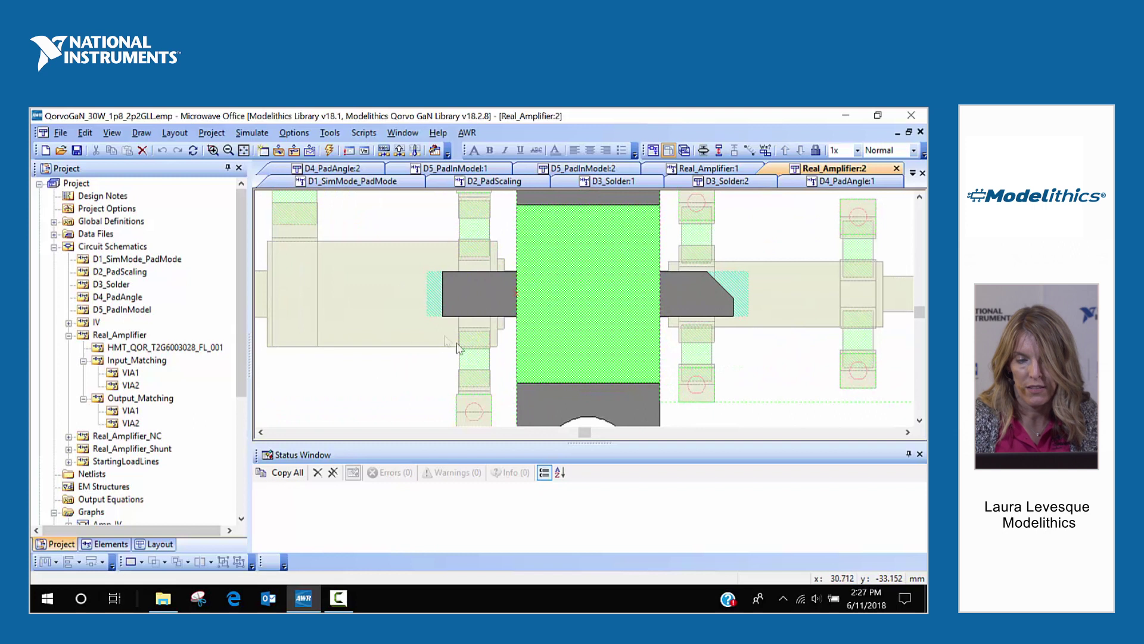
scroll(387, 341, "down", 3)
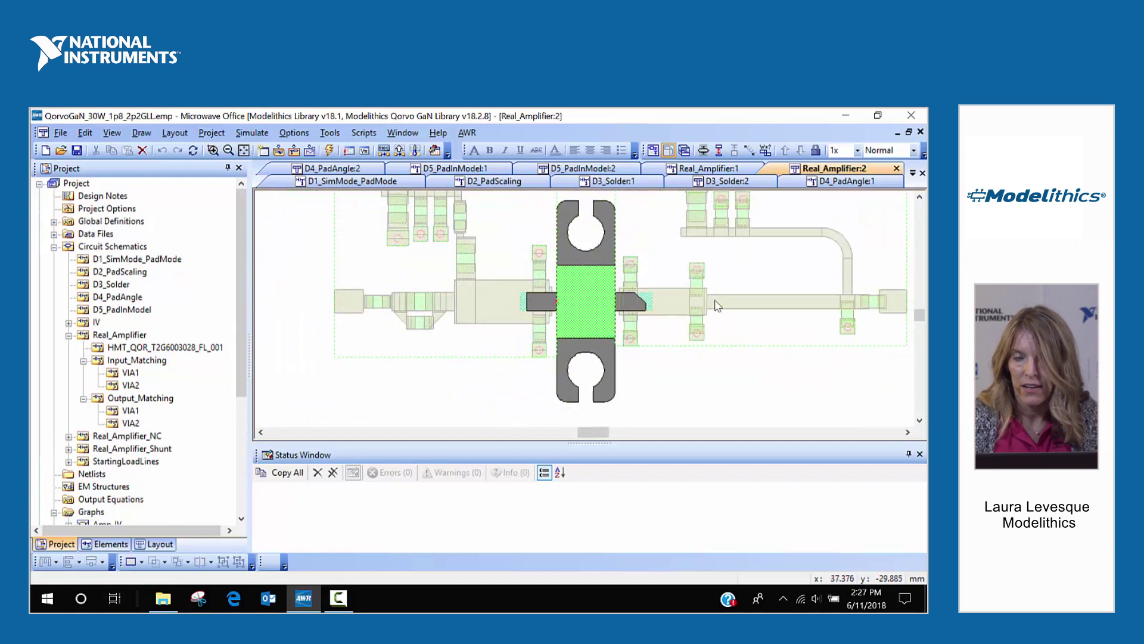
scroll(745, 332, "up", 1)
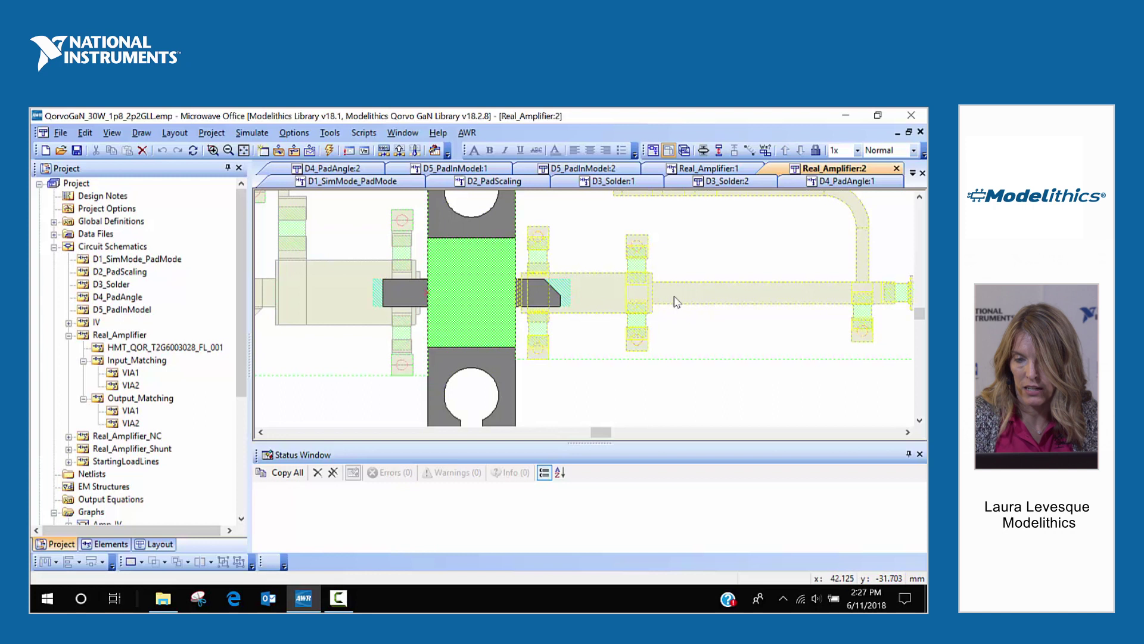
scroll(679, 286, "down", 1)
scroll(694, 263, "down", 1)
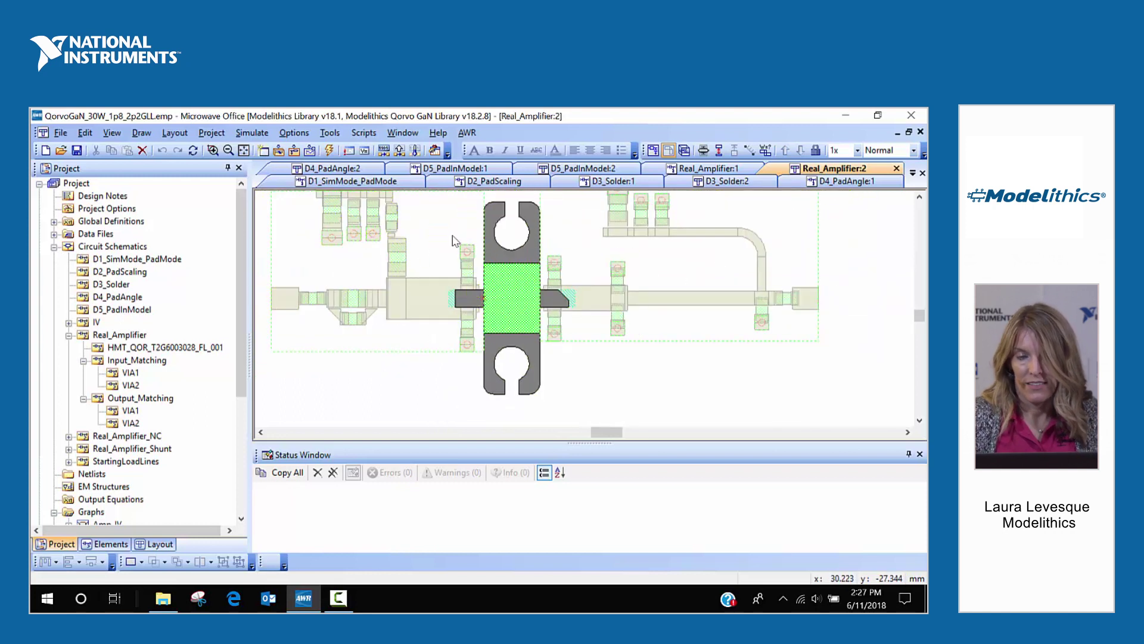
scroll(513, 265, "down", 1)
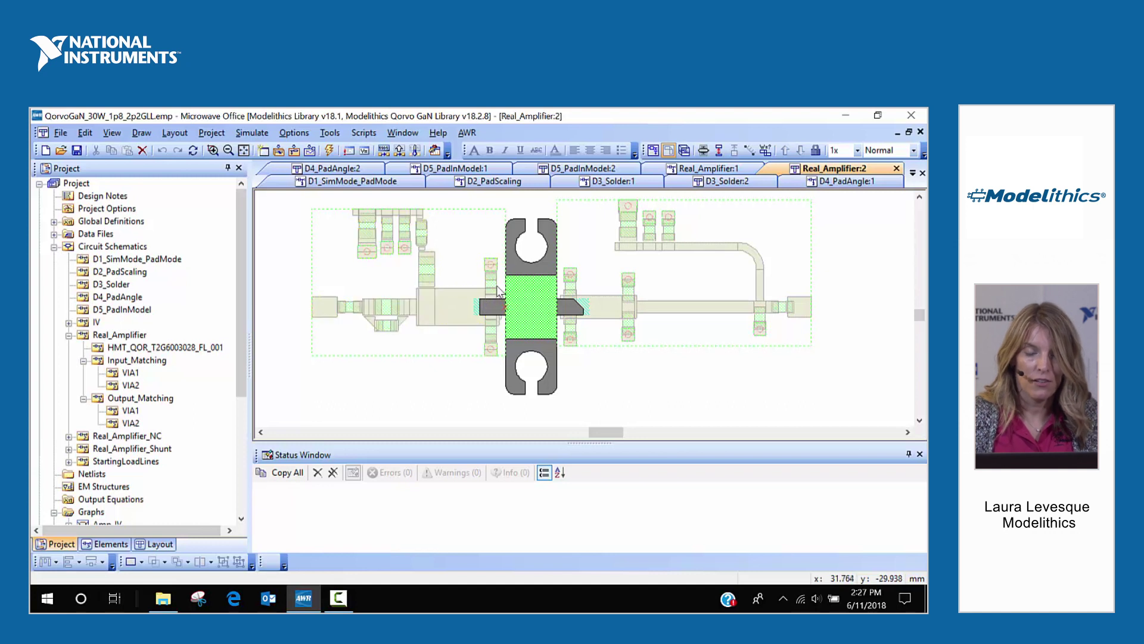
scroll(499, 290, "up", 2)
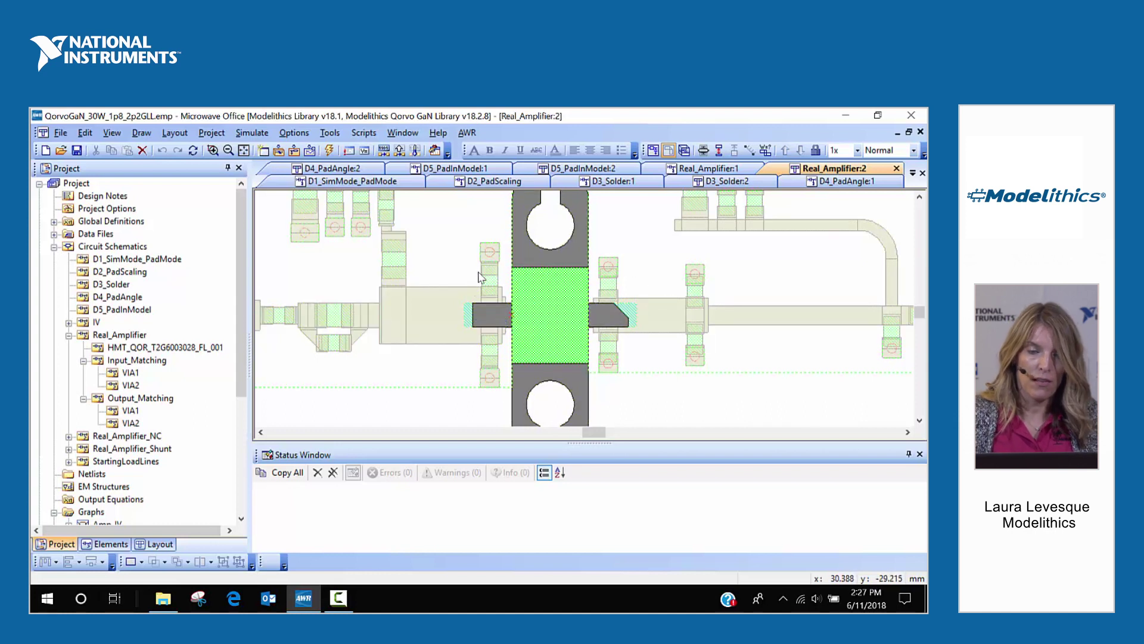
scroll(491, 296, "down", 2)
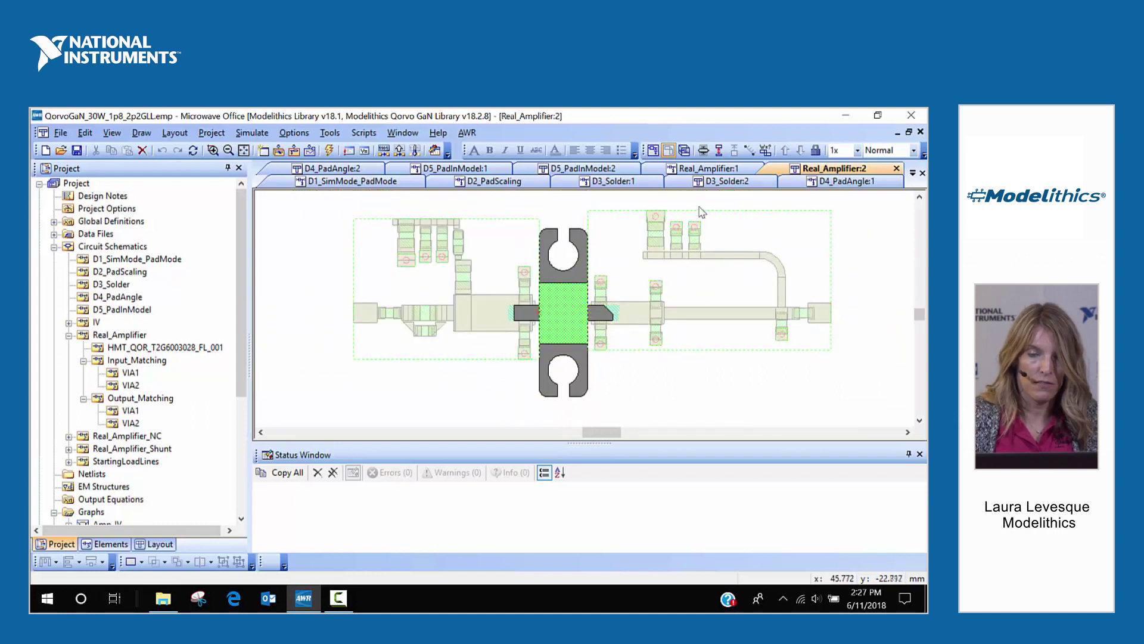
scroll(626, 280, "down", 2)
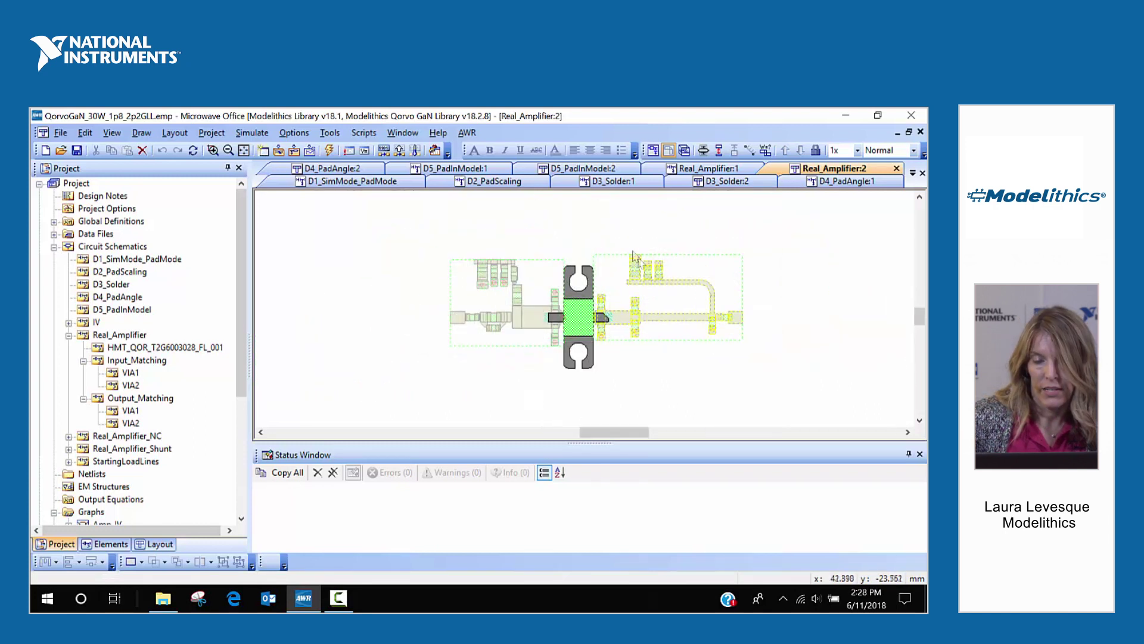
Run the simulations and view Amp_S21 comparing Real_Amplifier S21 with measured data
left_click(329, 150)
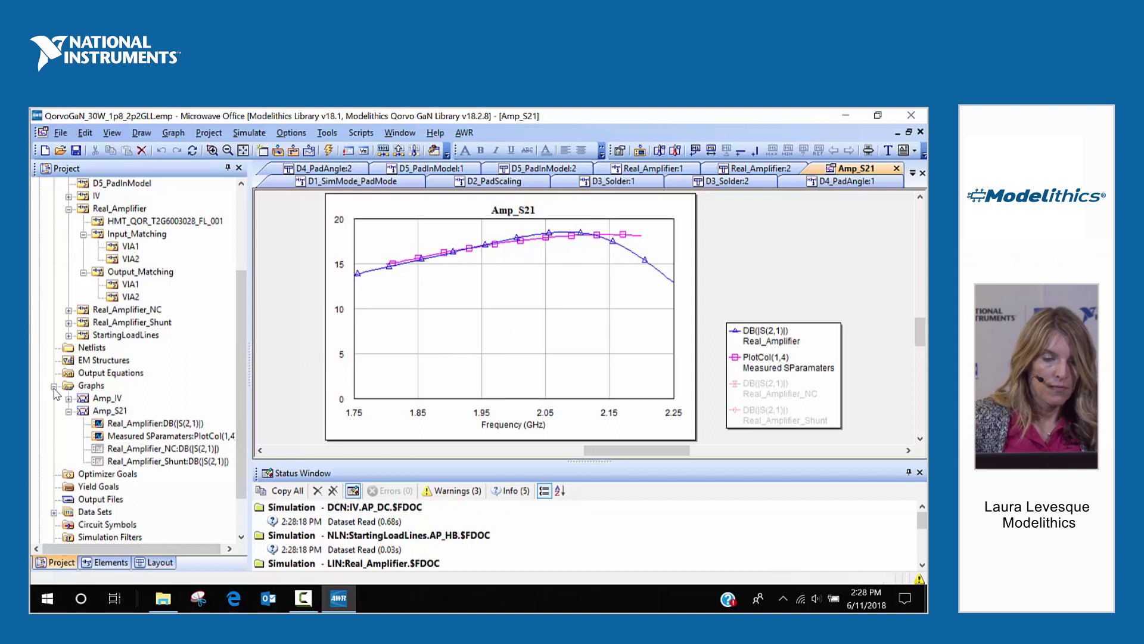
scroll(240, 348, "up", 3)
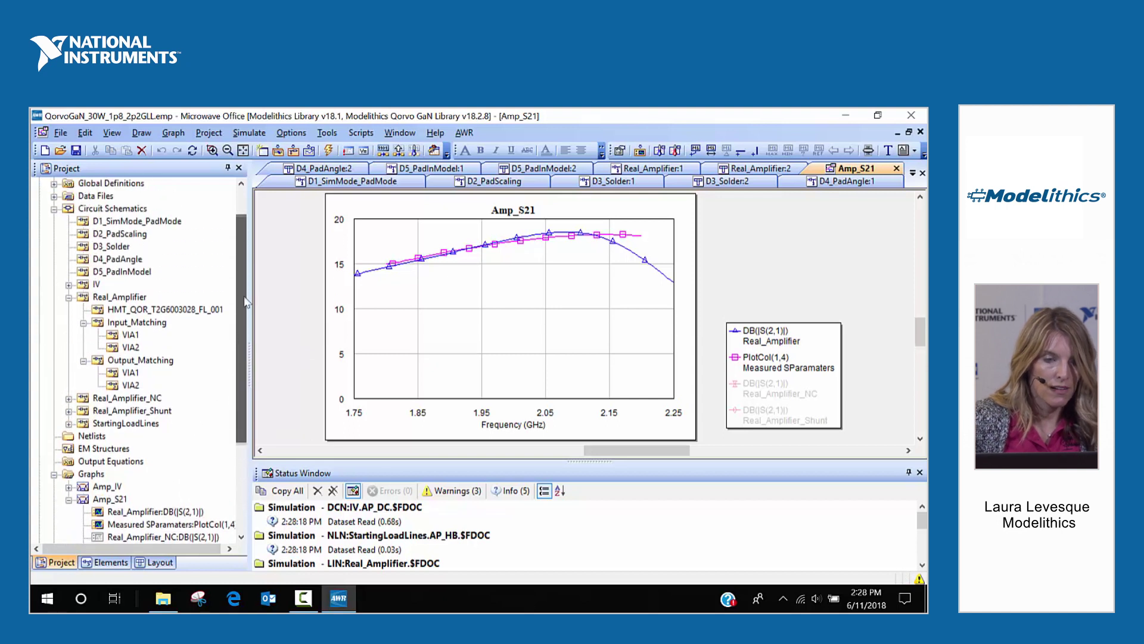
Open the Real_Amplifier_NC schematic and layout, then return to the Amp_S21 graph
double_click(95, 398)
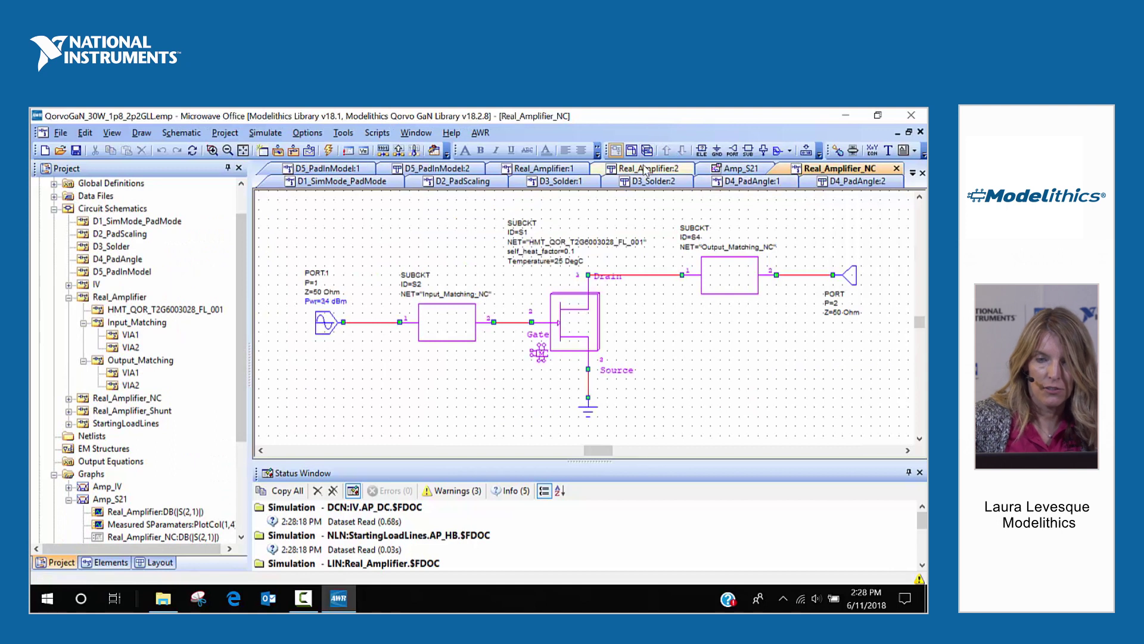
left_click(632, 151)
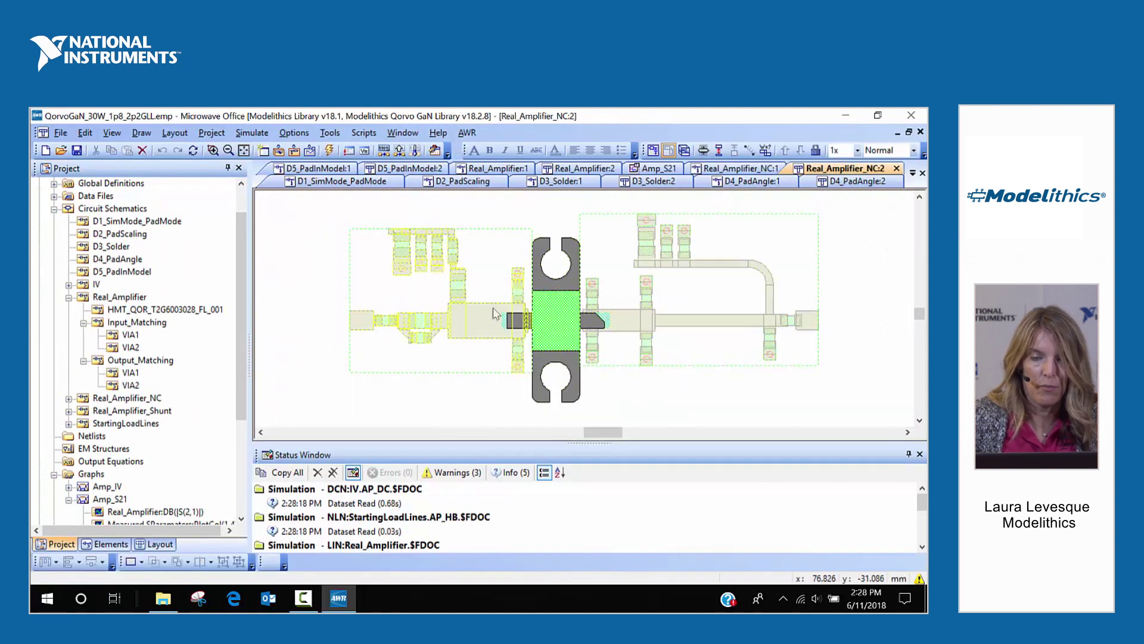
scroll(525, 310, "up", 2)
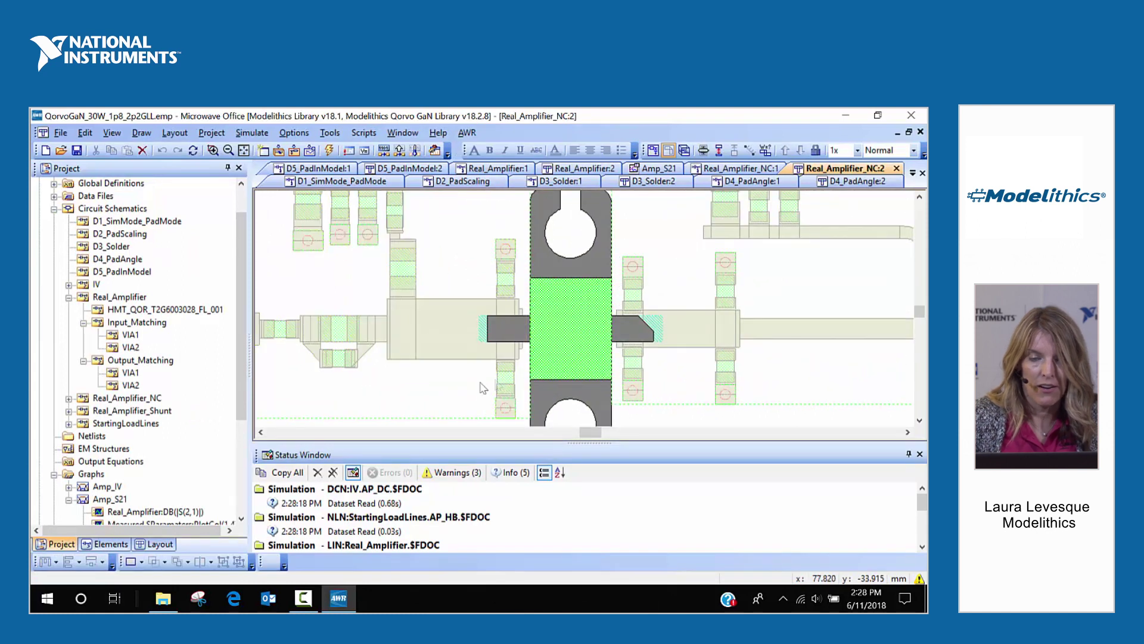
scroll(672, 318, "down", 2)
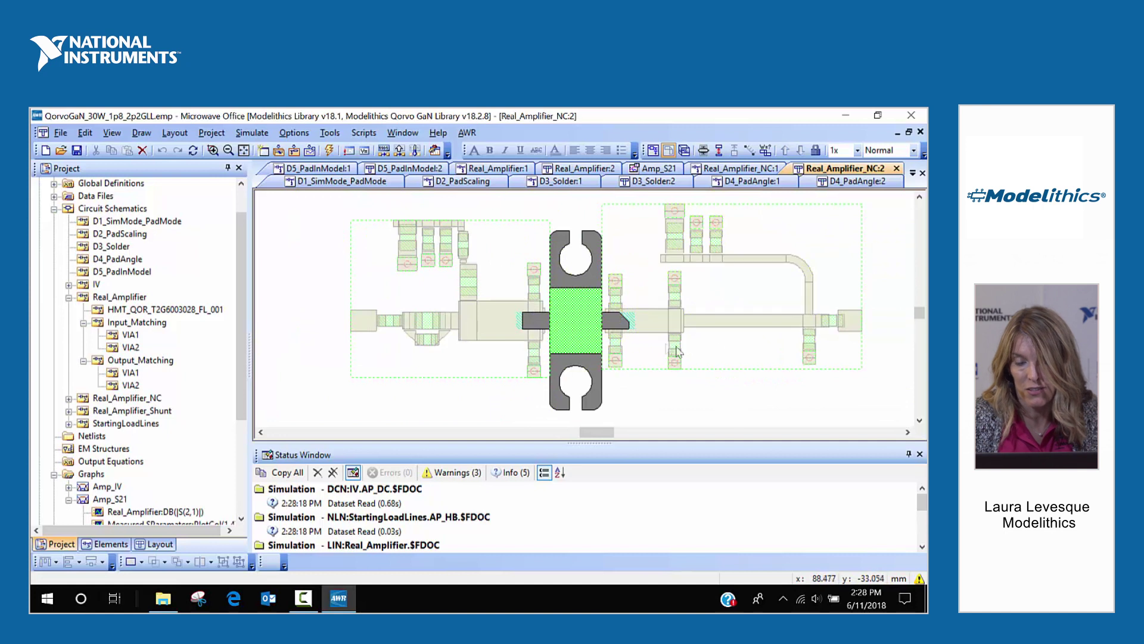
scroll(804, 322, "up", 1)
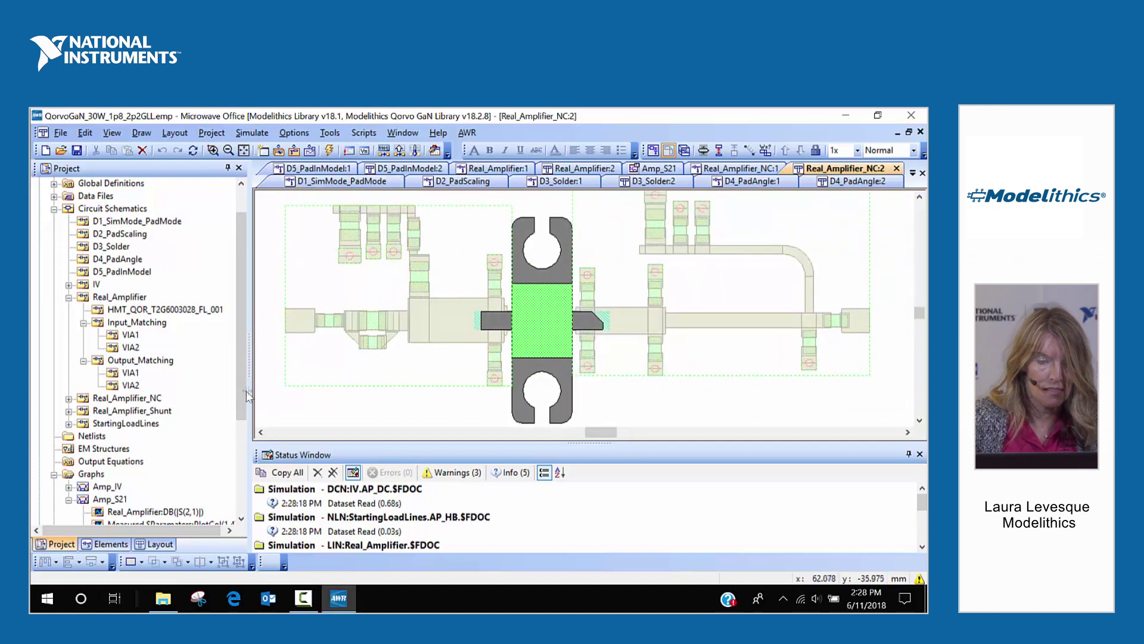
scroll(247, 397, "down", 2)
left_click(654, 168)
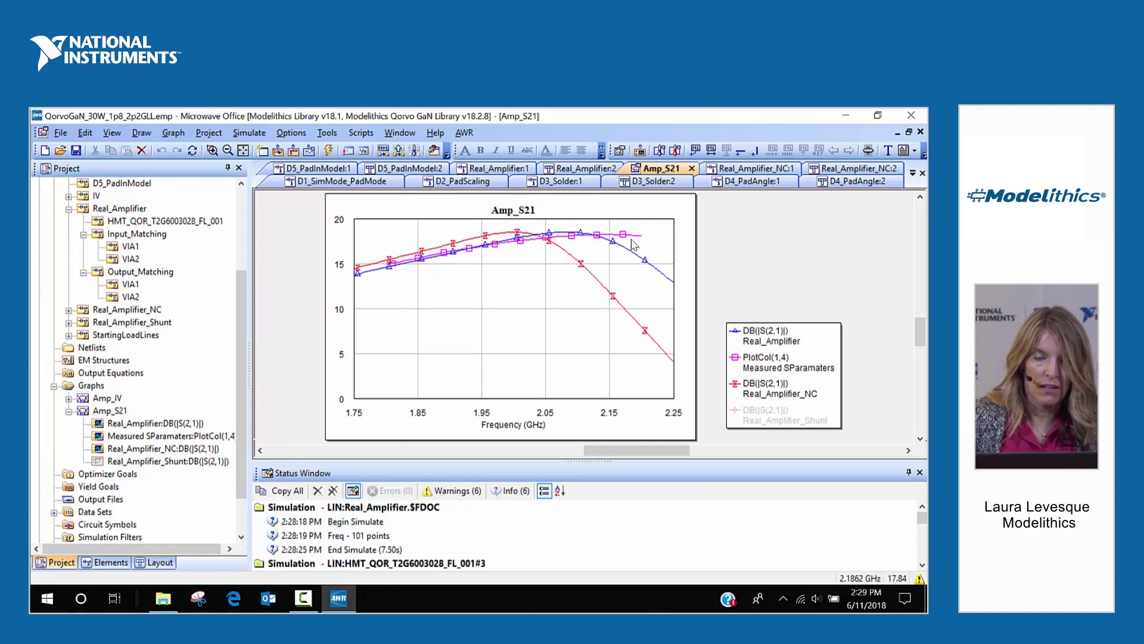
Collapse the Graphs and Real_Amplifier branches so the Project tree fits without scrolling
scroll(247, 379, "down", 1)
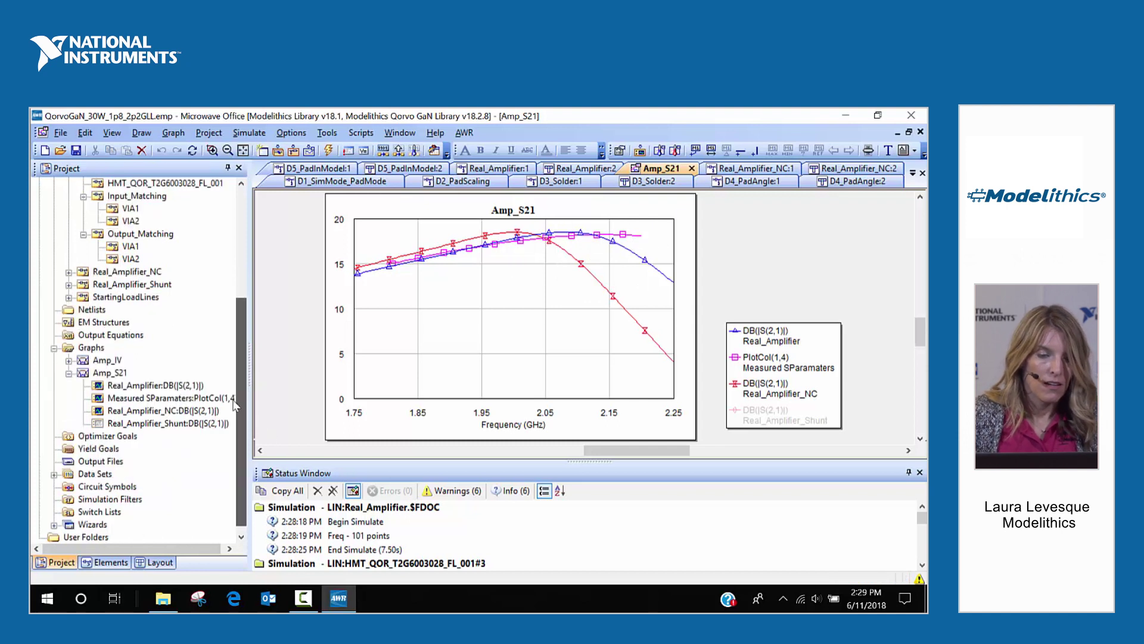
left_click(54, 348)
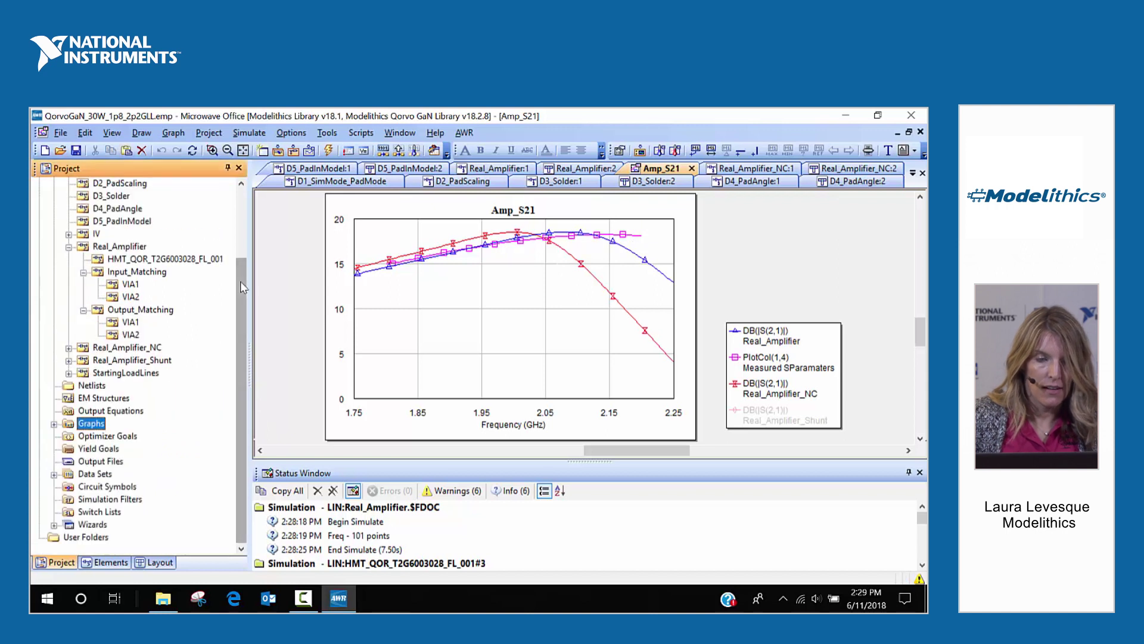
left_click(69, 246)
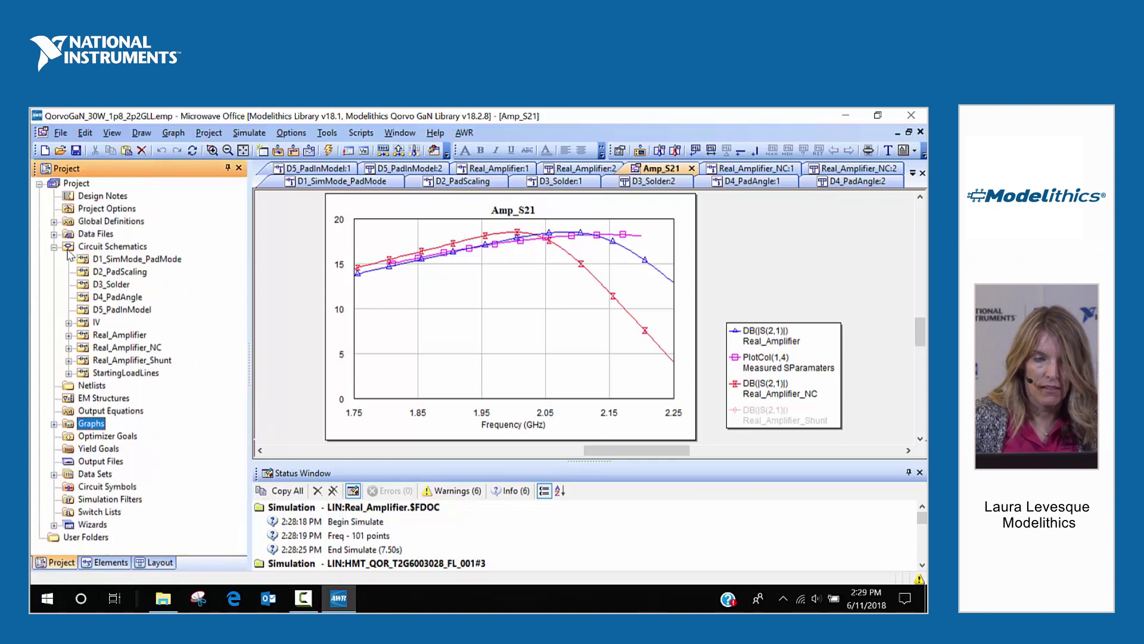
Expand Real_Amplifier_Shunt and open its Input_Matching_S subcircuit schematic
double_click(82, 361)
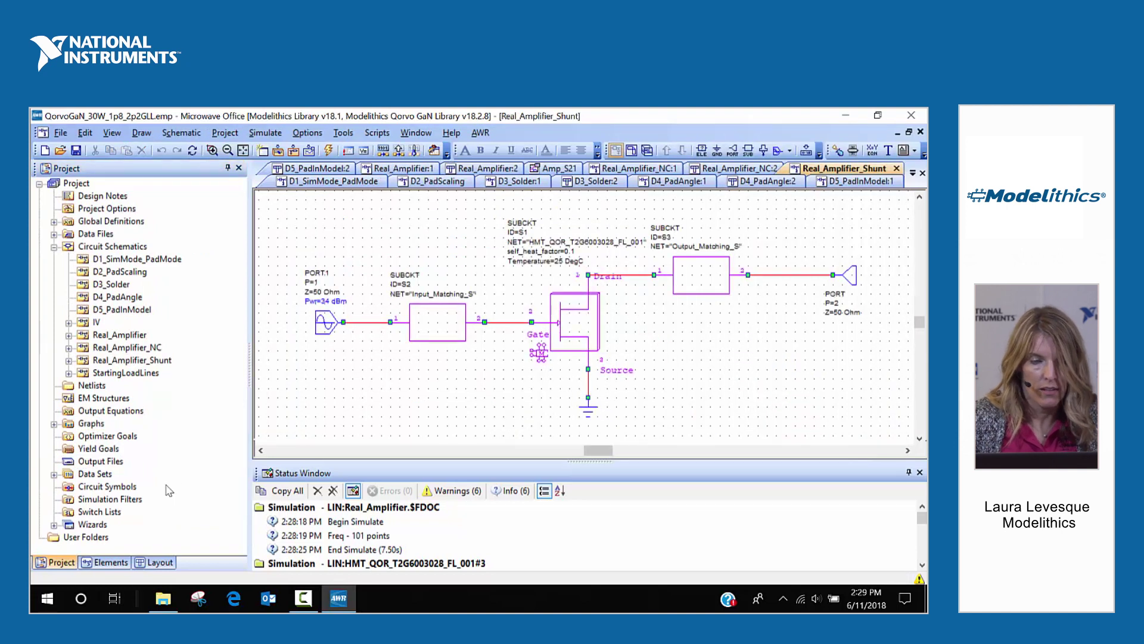
double_click(148, 361)
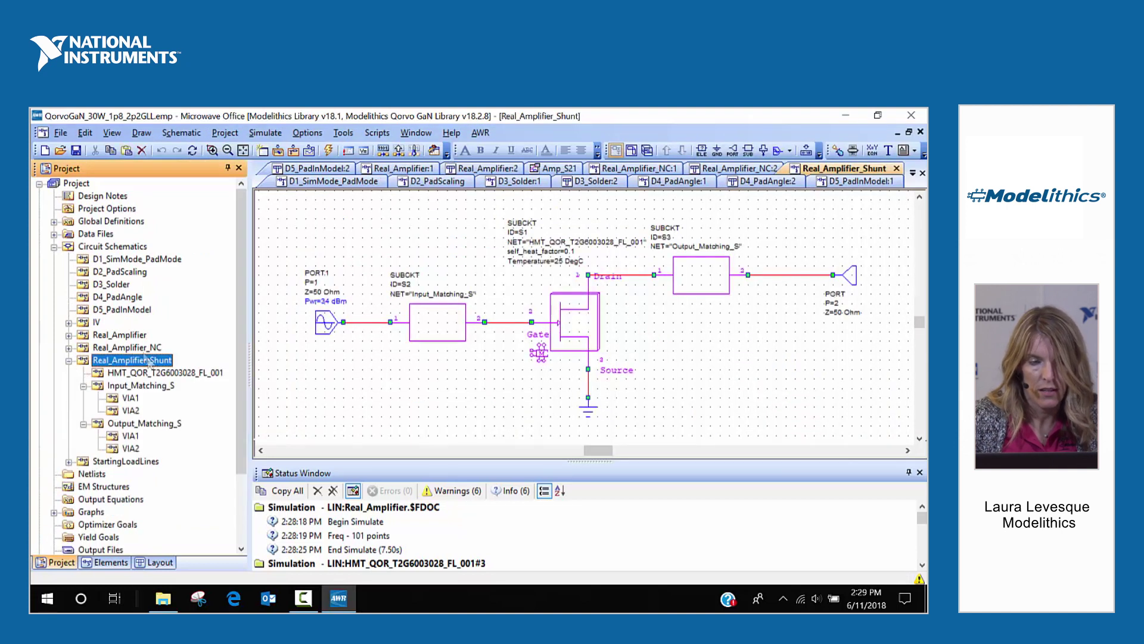
double_click(143, 387)
scroll(709, 325, "up", 2)
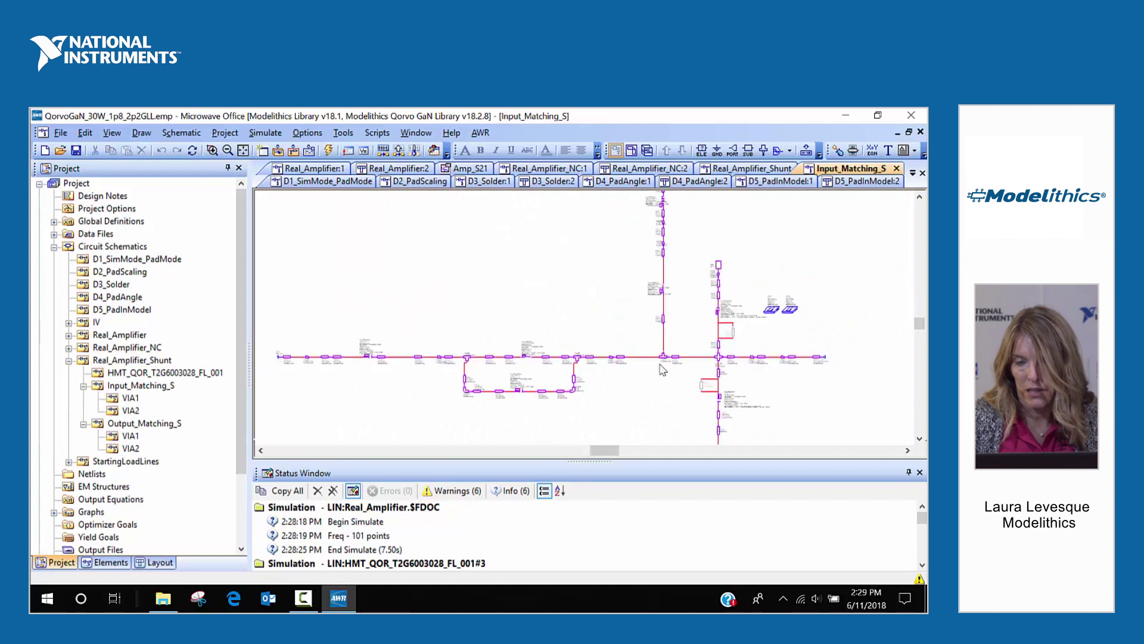
scroll(709, 325, "up", 4)
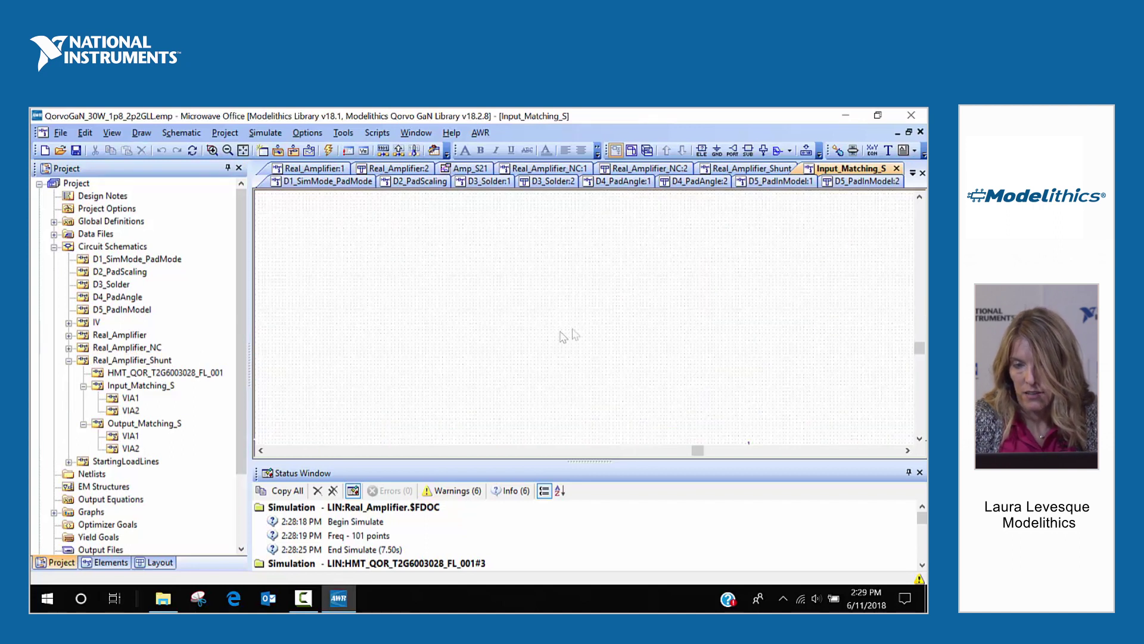
scroll(717, 343, "down", 4)
scroll(686, 337, "up", 3)
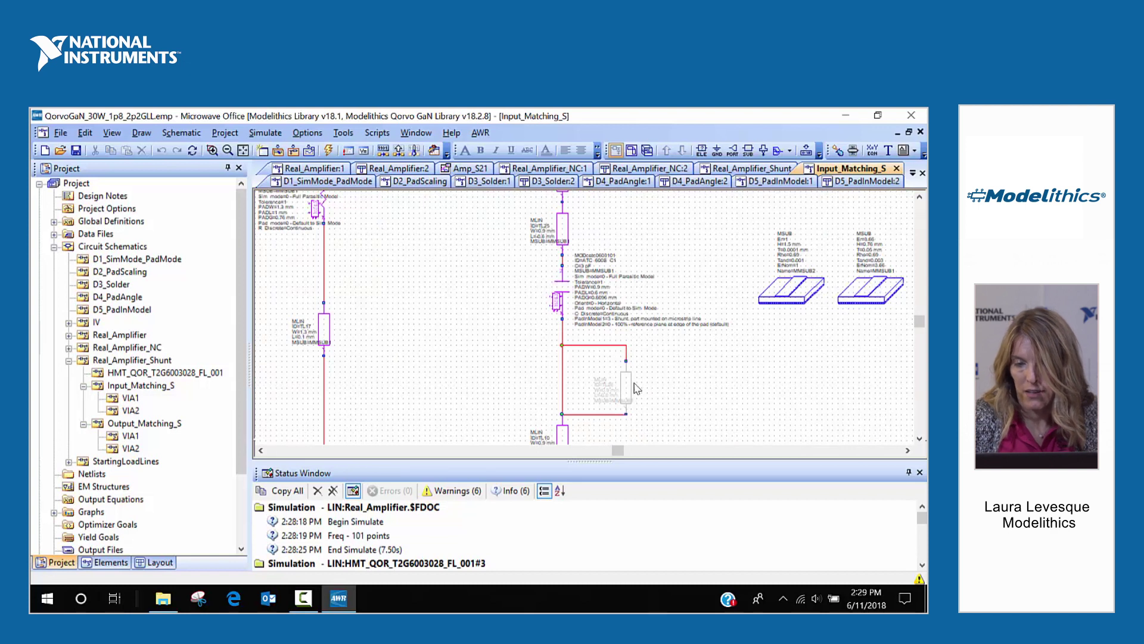
Inspect the MDLX shunt capacitor's pad-model parameters, then select the Shunt S21 measurement
left_click(559, 298)
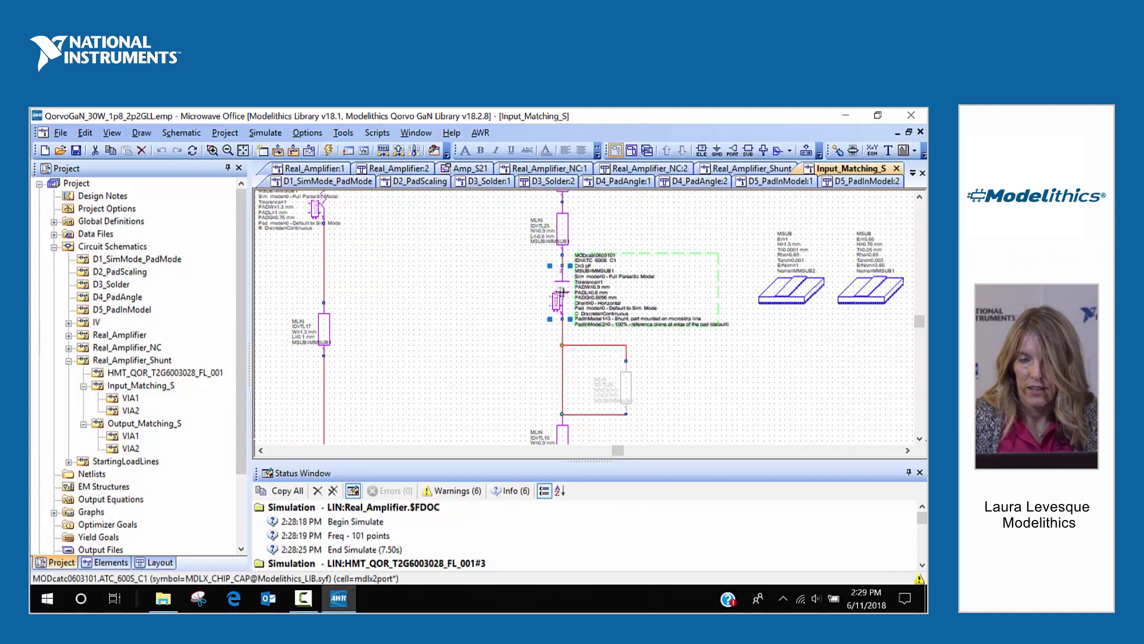
scroll(625, 400, "up", 2)
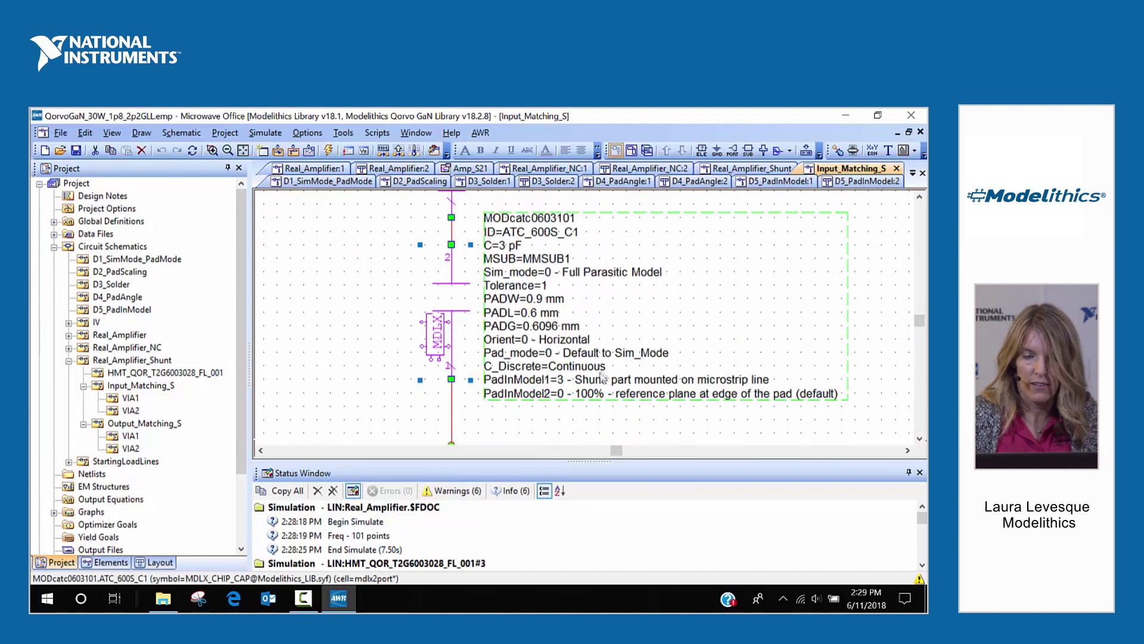
scroll(557, 374, "down", 5)
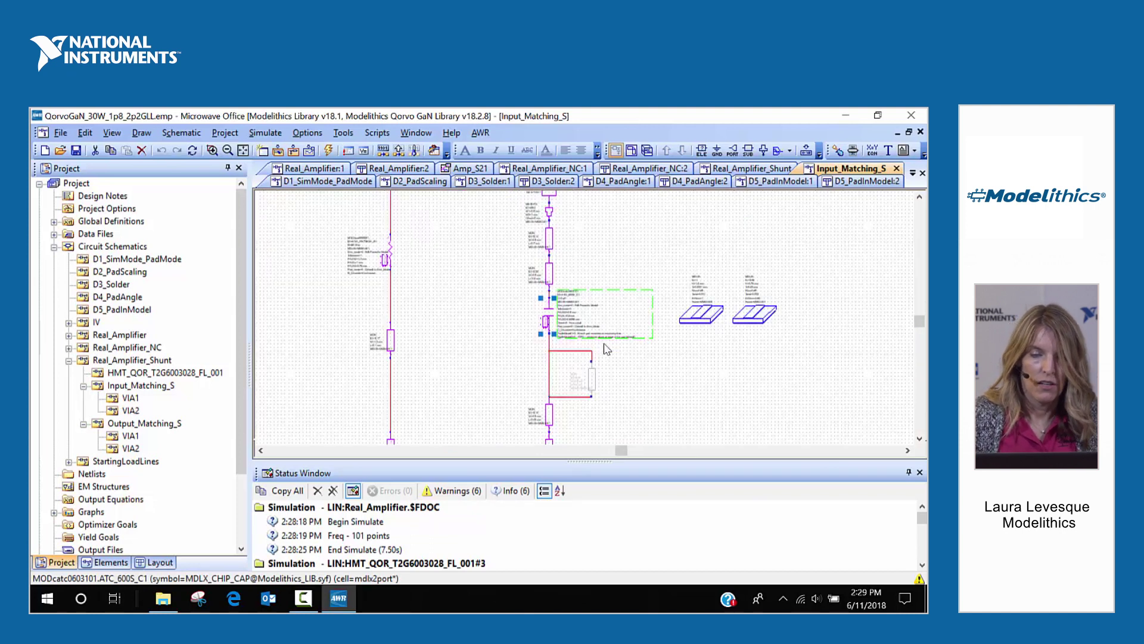
scroll(596, 421, "down", 2)
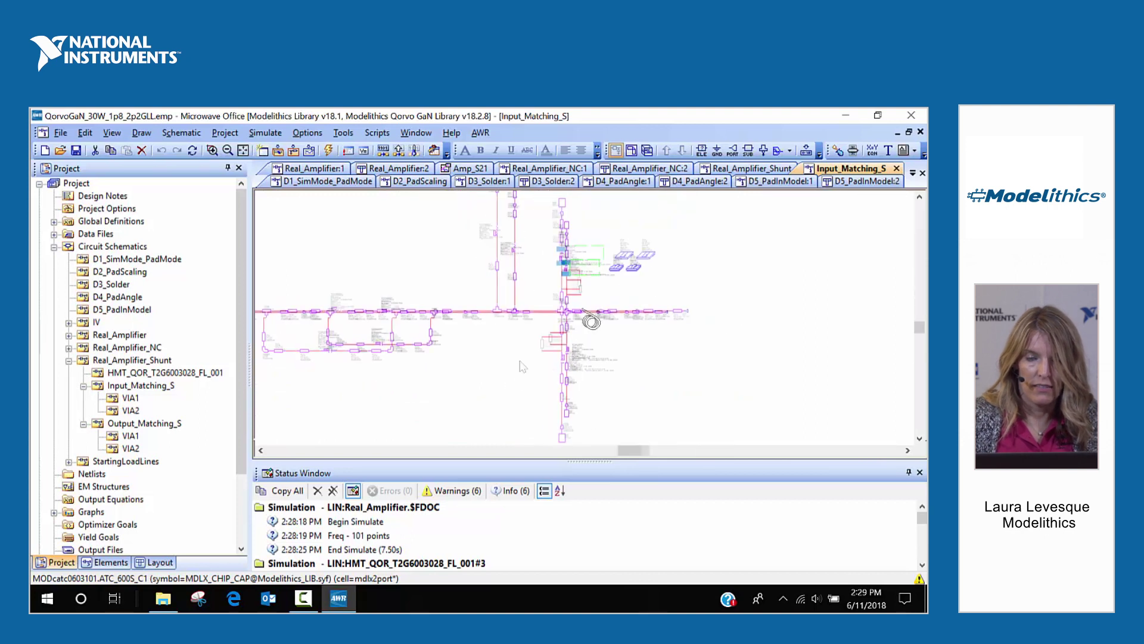
scroll(596, 271, "up", 1)
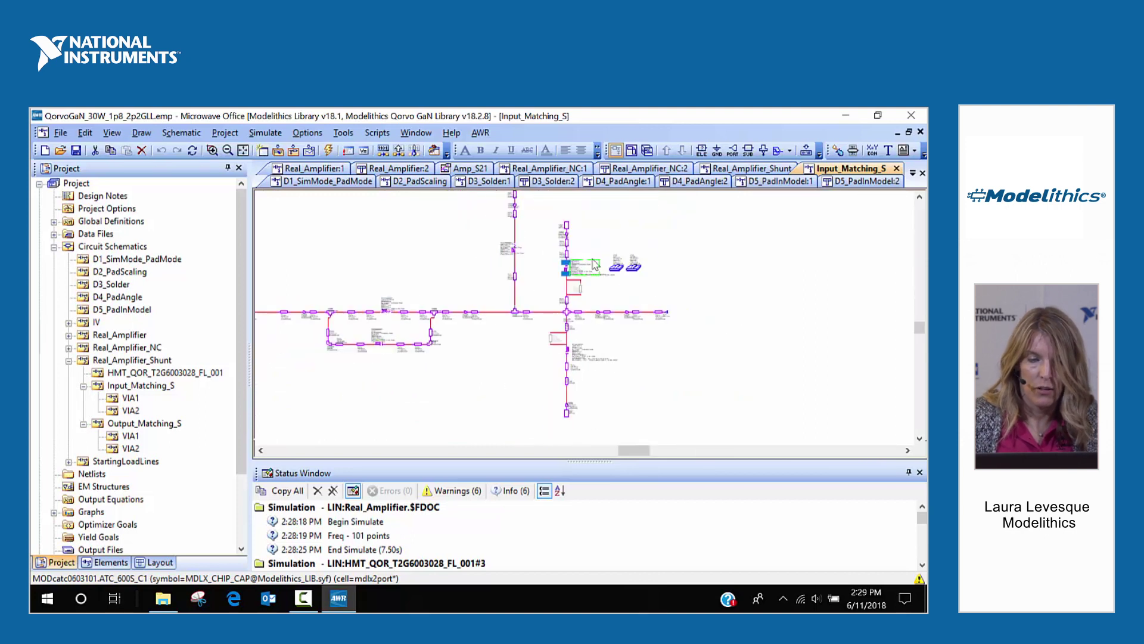
left_click(81, 365)
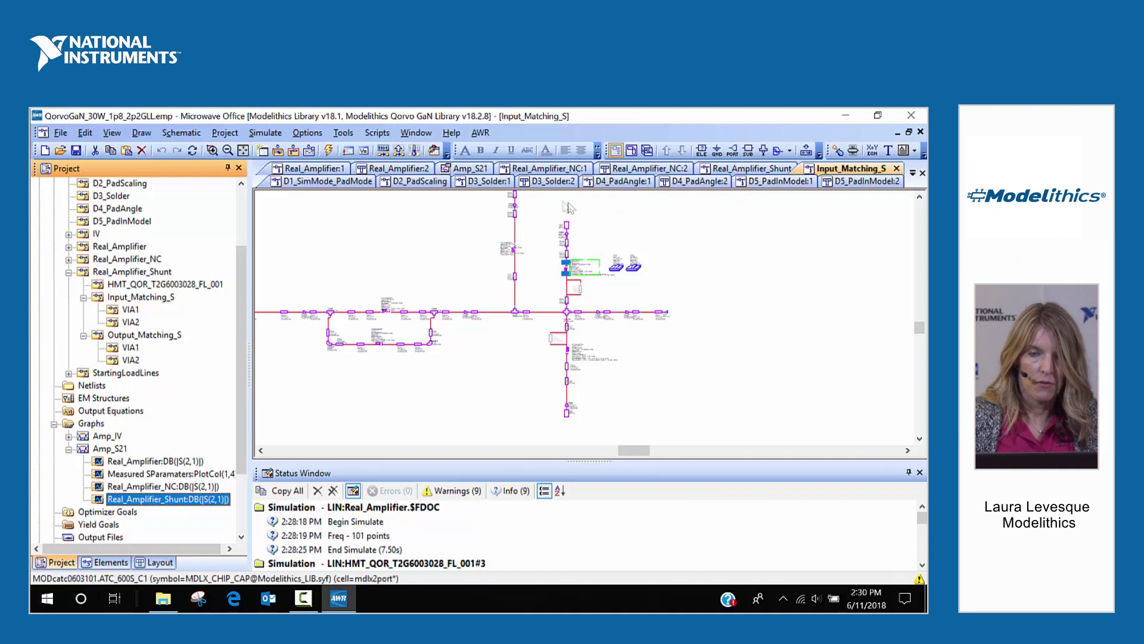
Show the full Amp_S21 graph with Real_Amplifier, NC, Shunt and measured S21 curves and legend
left_click(471, 168)
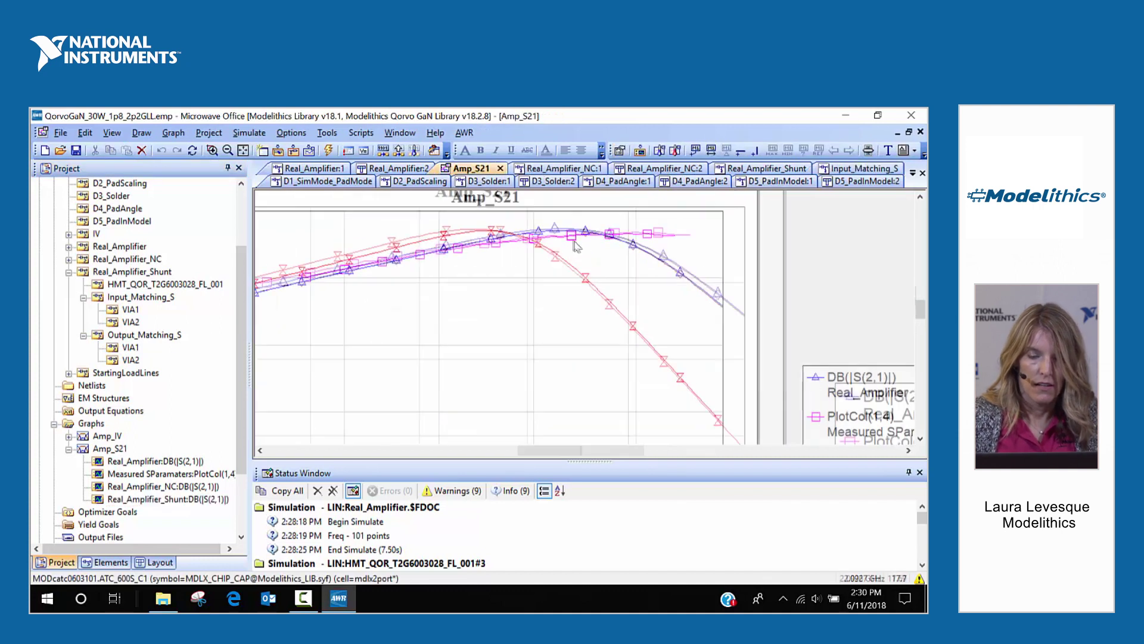
scroll(575, 246, "up", 2)
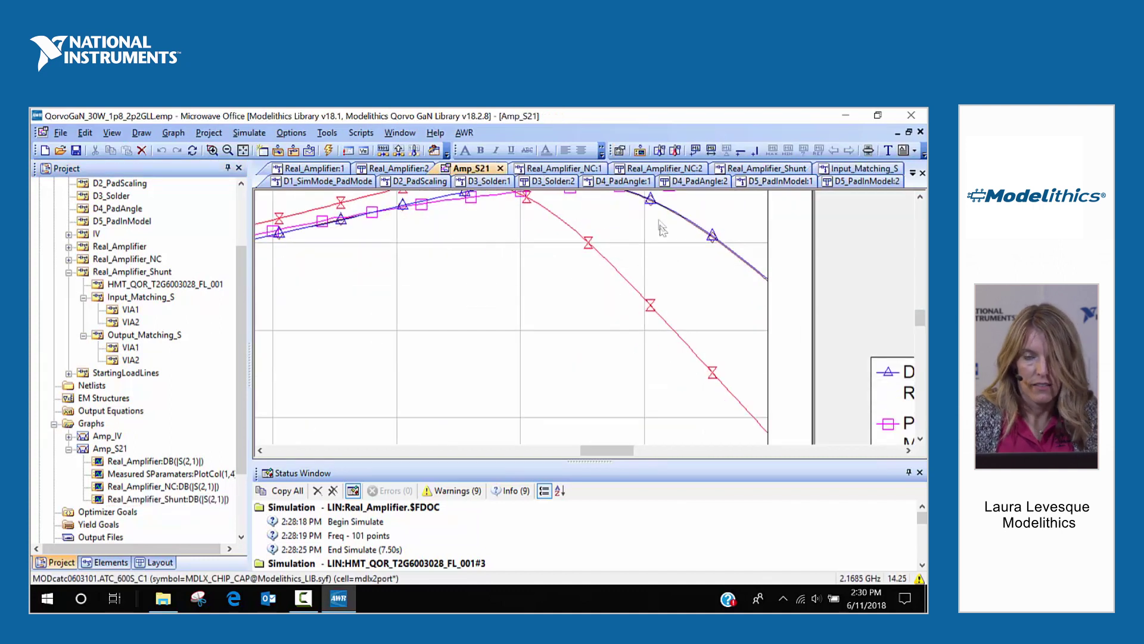
scroll(661, 229, "down", 4)
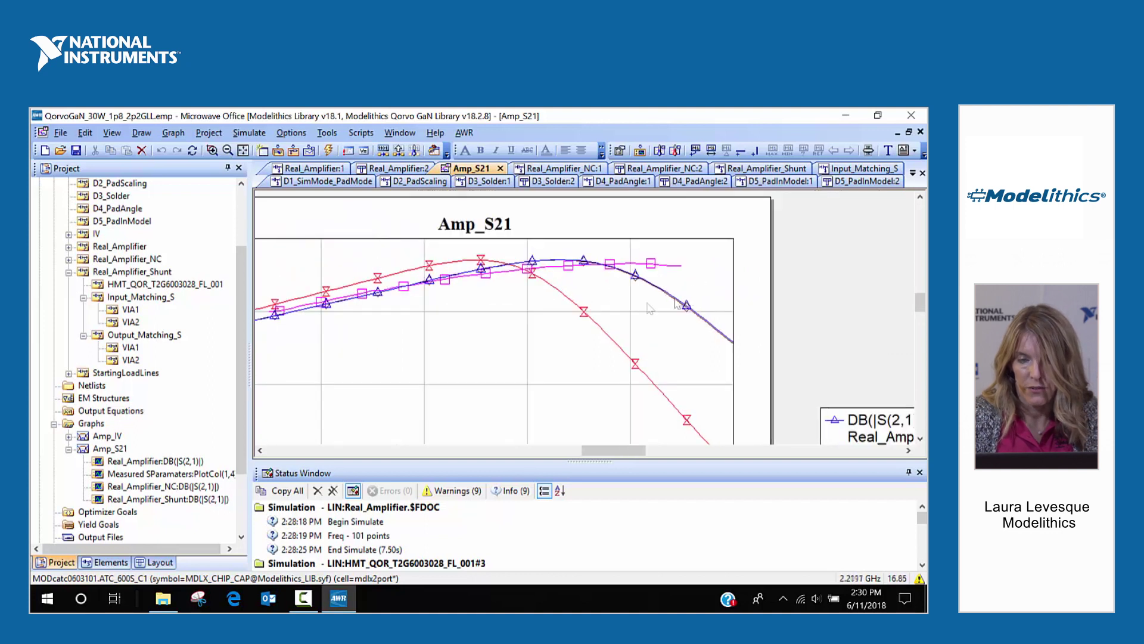
scroll(573, 272, "down", 1)
scroll(636, 267, "down", 1)
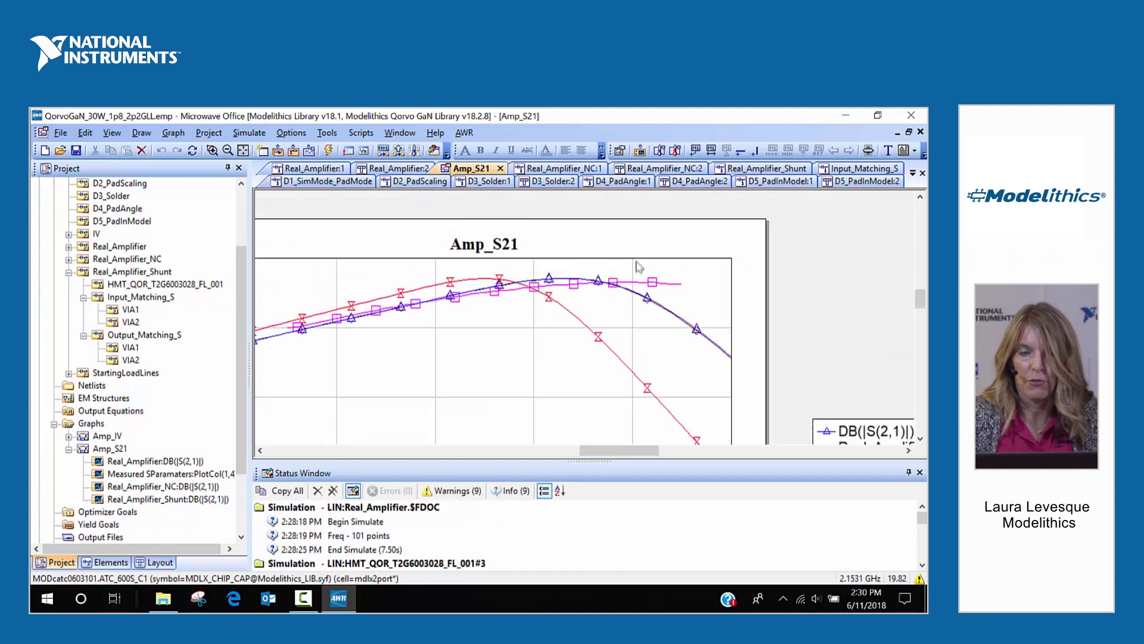
scroll(647, 298, "down", 1)
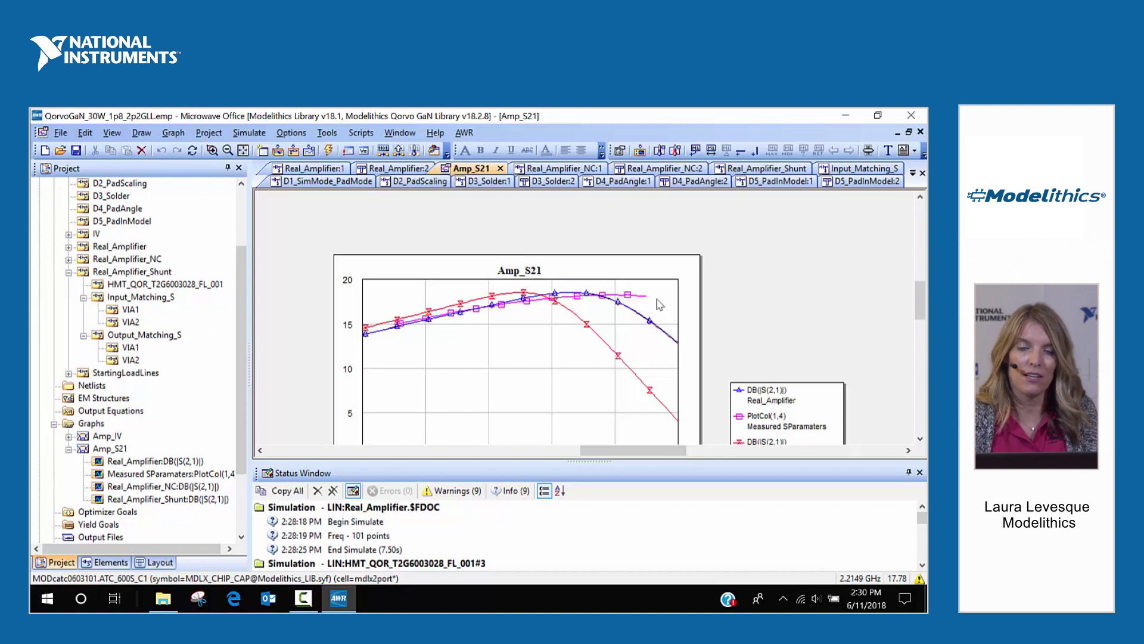
scroll(602, 288, "down", 1)
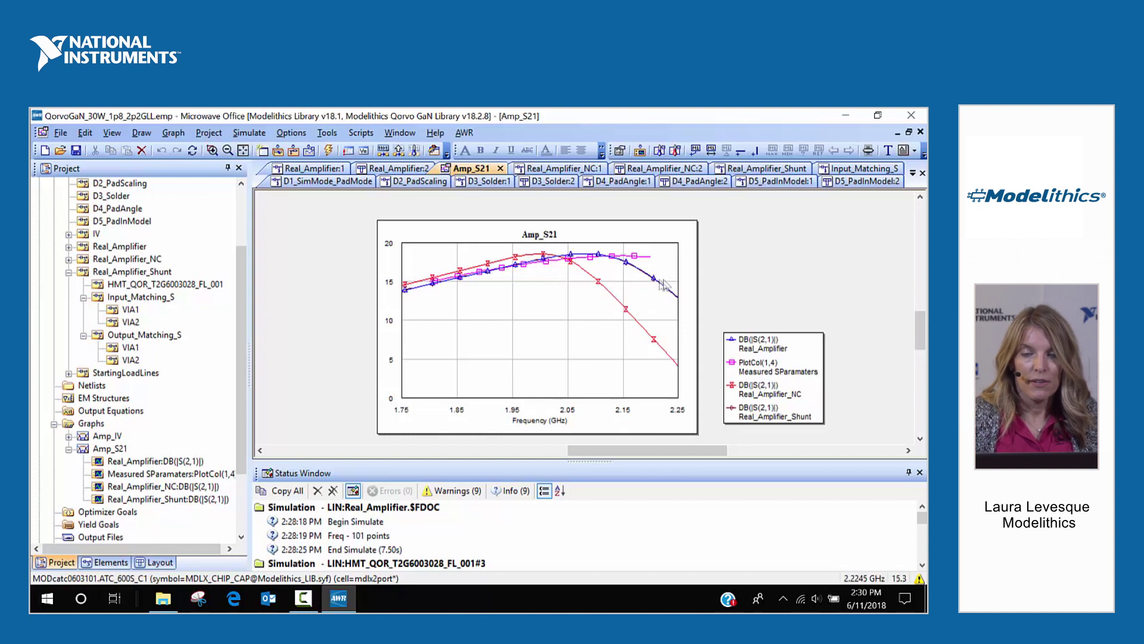
scroll(641, 278, "up", 1)
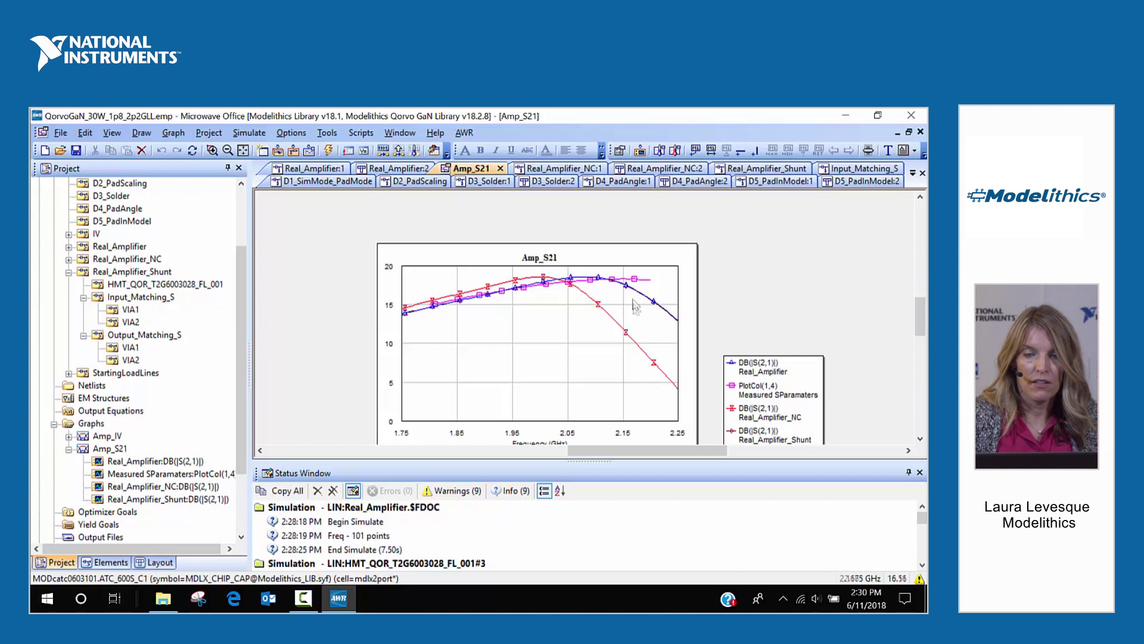
scroll(617, 349, "down", 1)
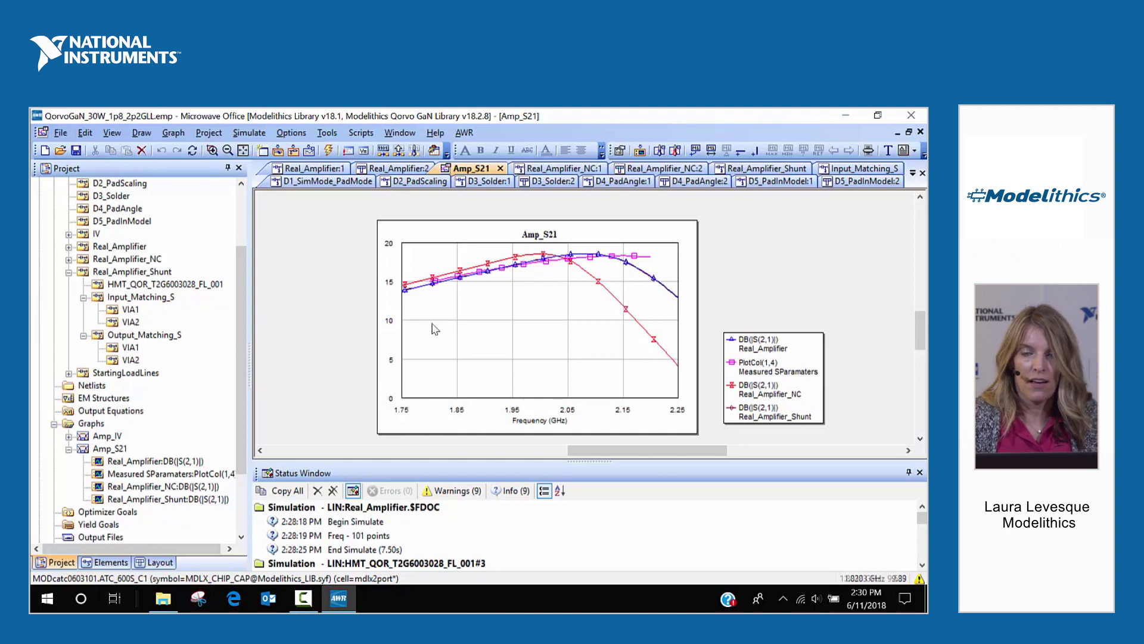
Collapse Real_Amplifier_Shunt and reopen its schematic, zoomed out to show both 50 Ohm ports
left_click(68, 272)
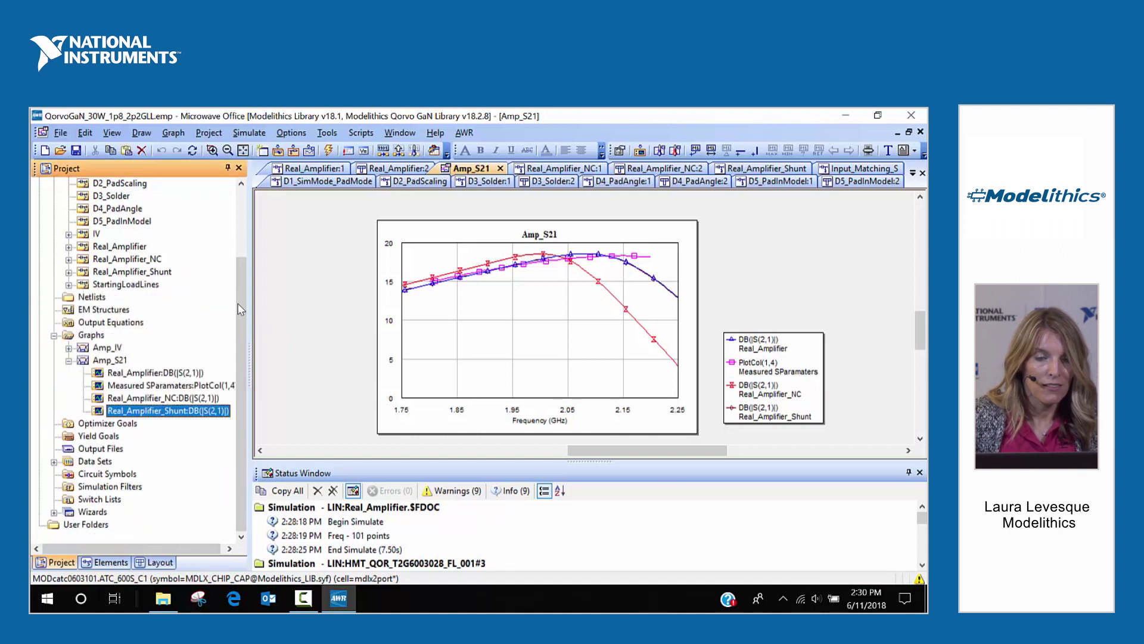
left_click_drag(240, 309, 247, 238)
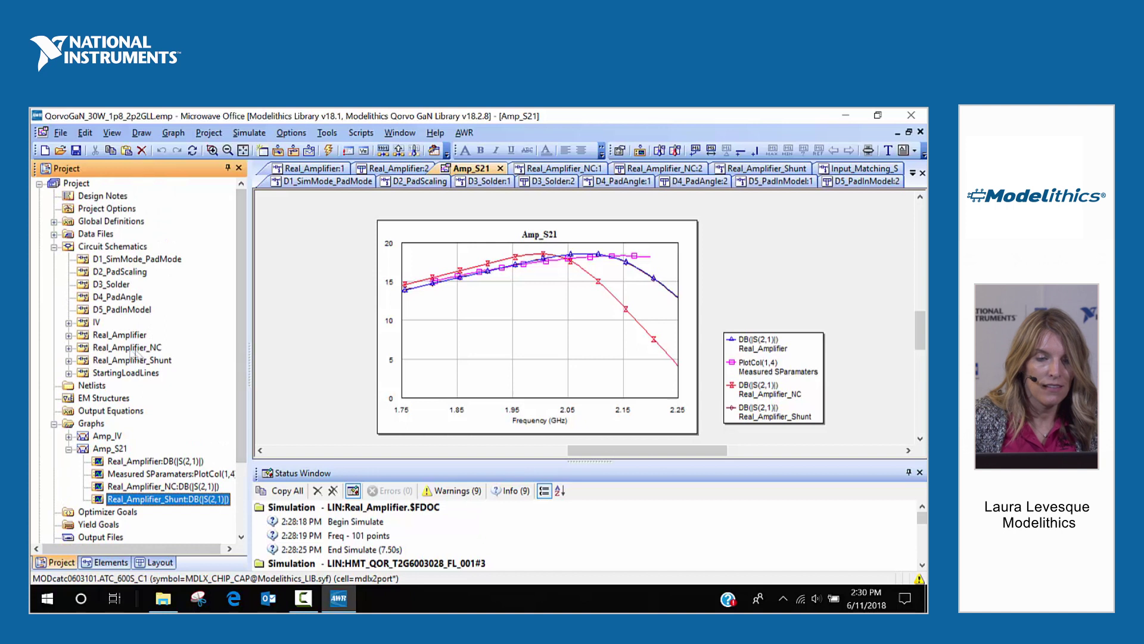
double_click(106, 360)
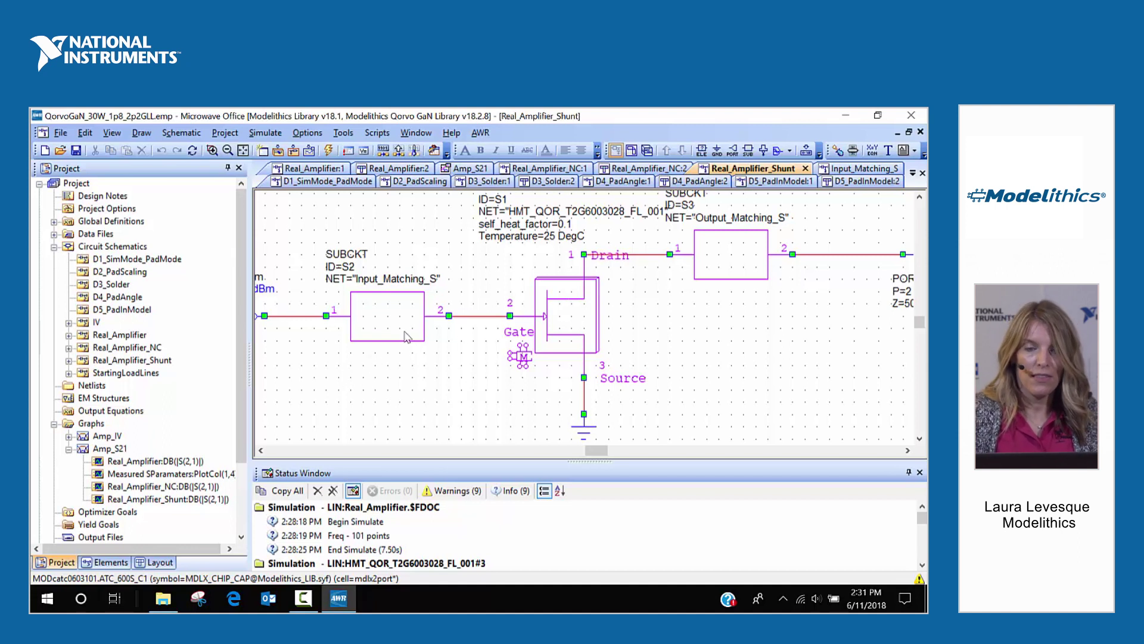
scroll(563, 278, "down", 2)
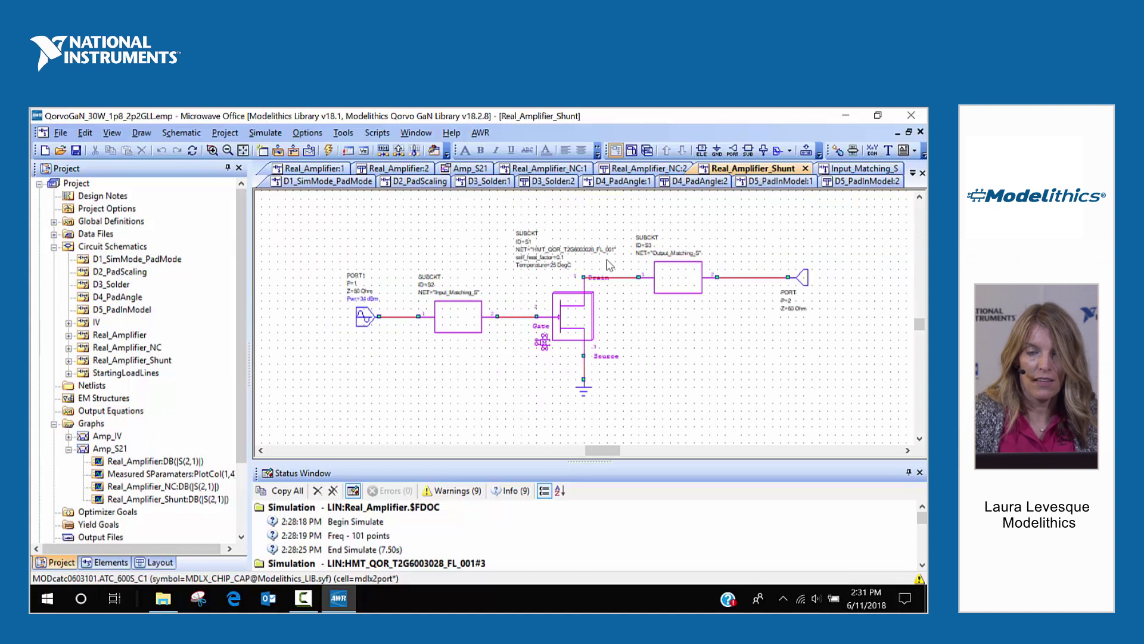